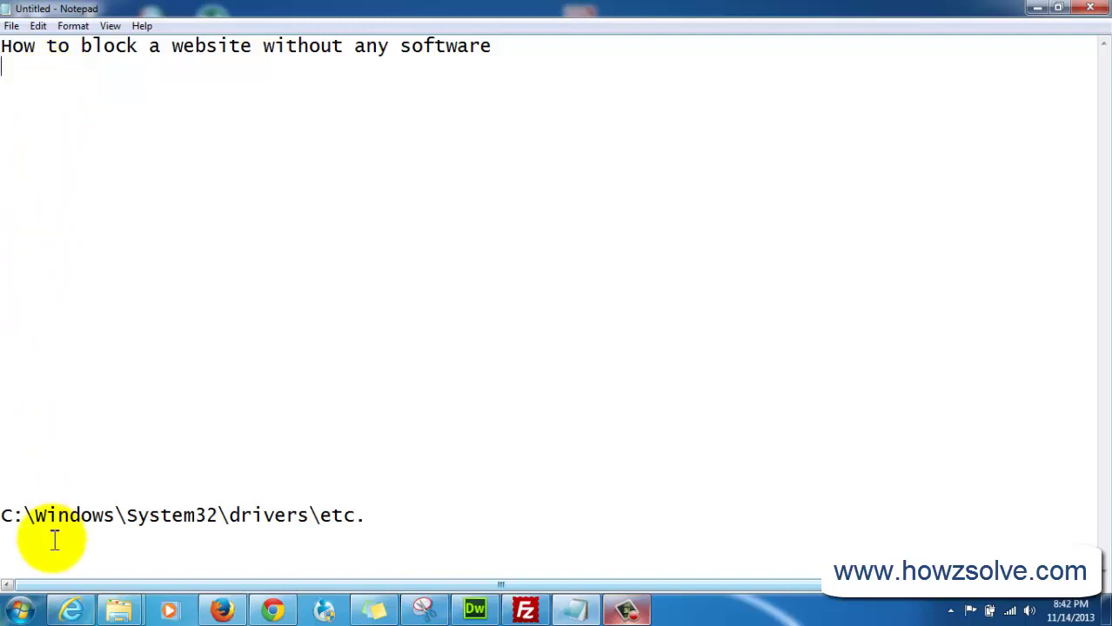
{"action": "left_click", "coordinate": [73, 612]}
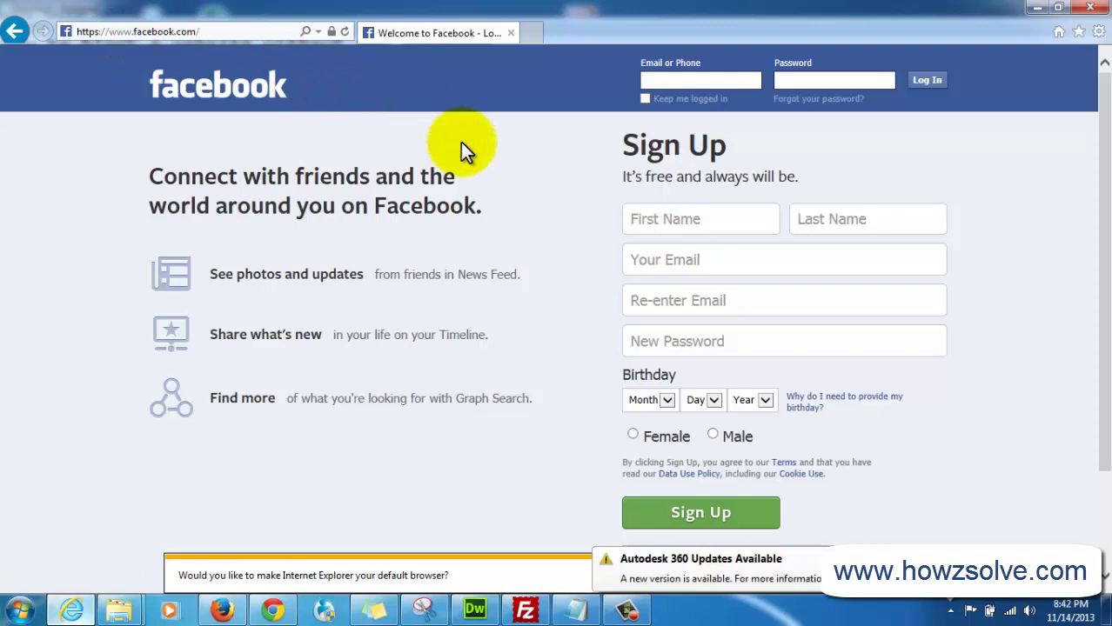
{"action": "left_click", "coordinate": [343, 35]}
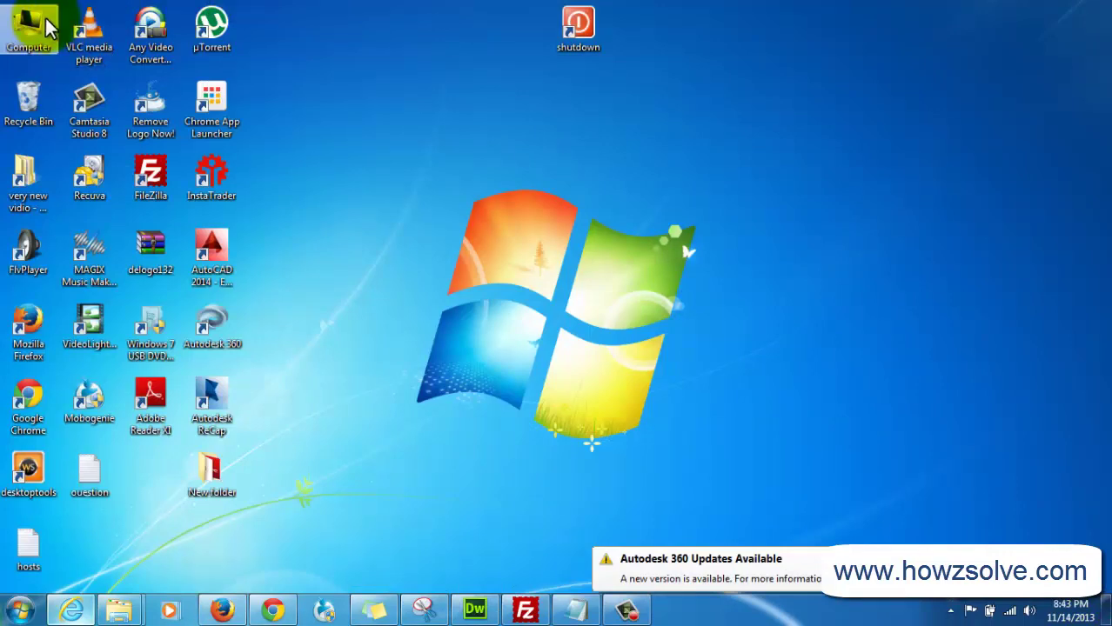
Open the Windows folder on Local Disk (C:), starting from Computer on the desktop
{"action": "double_click", "coordinate": [31, 31]}
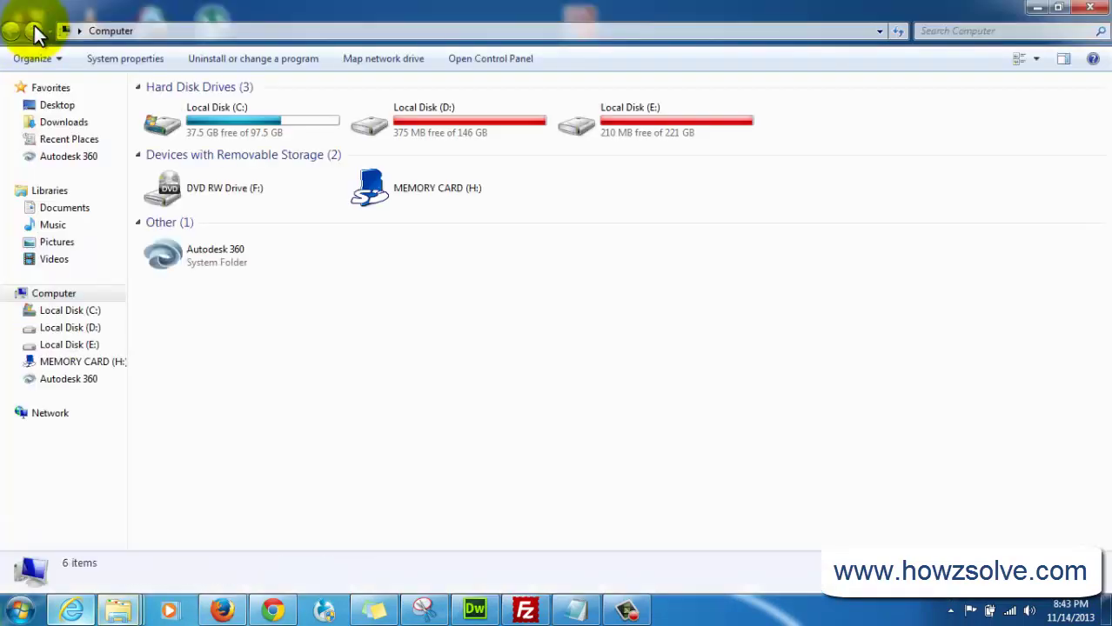
{"action": "left_click", "coordinate": [223, 124]}
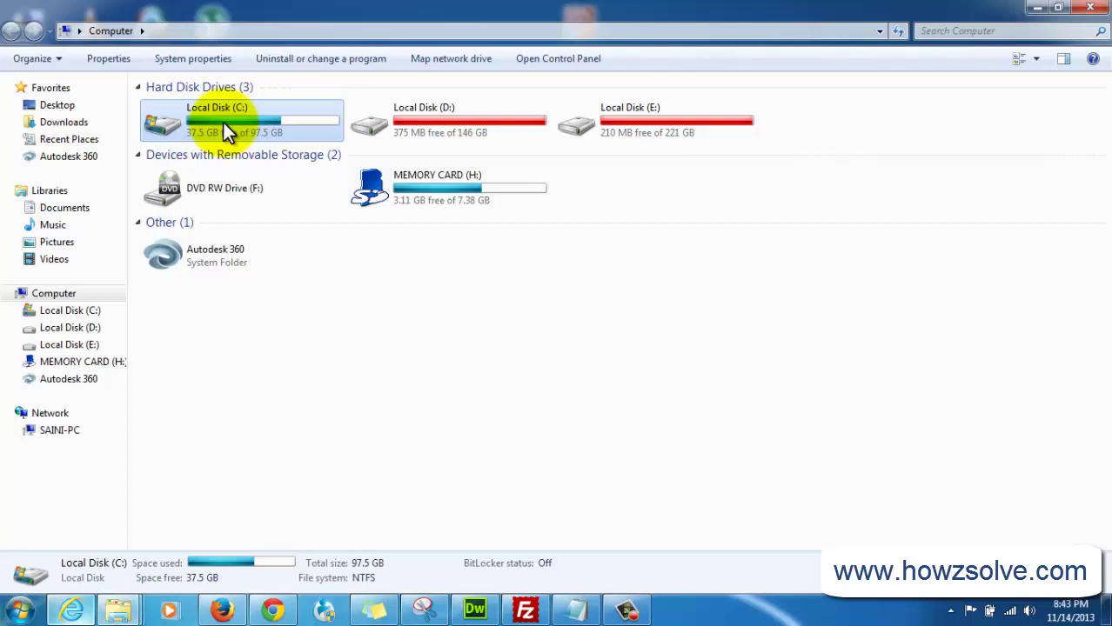
{"action": "double_click", "coordinate": [222, 122]}
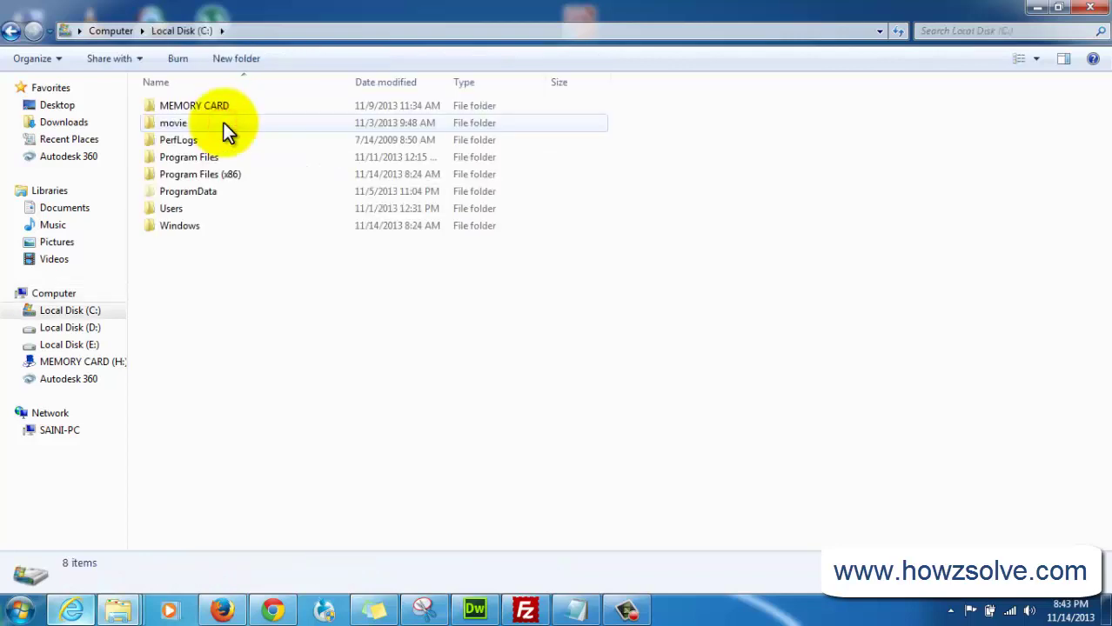
{"action": "left_click", "coordinate": [195, 229]}
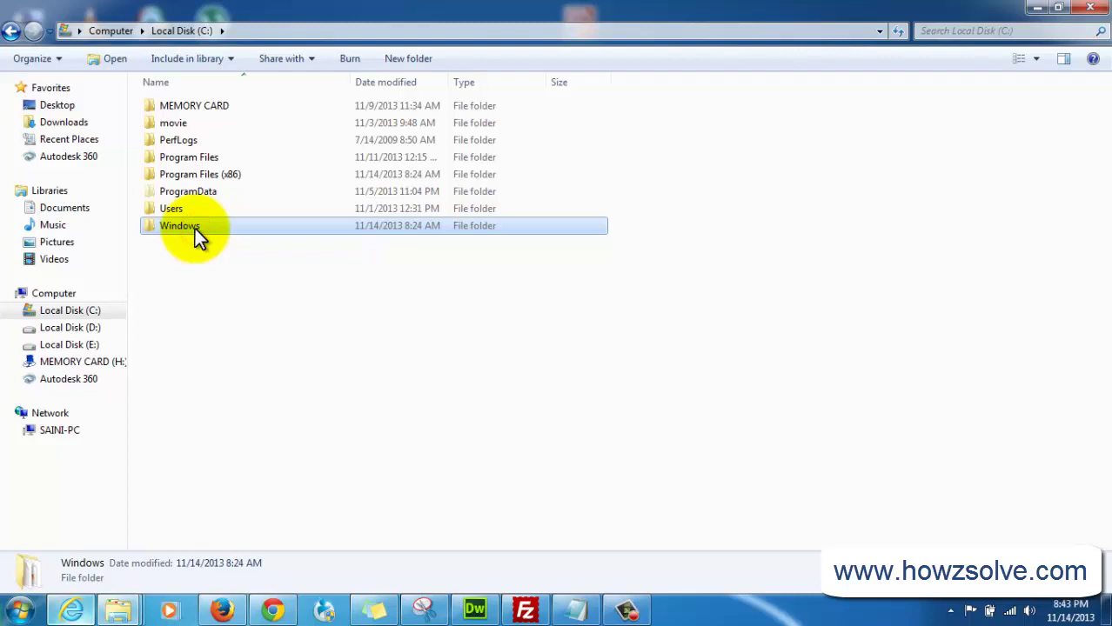
{"action": "left_click", "coordinate": [628, 613]}
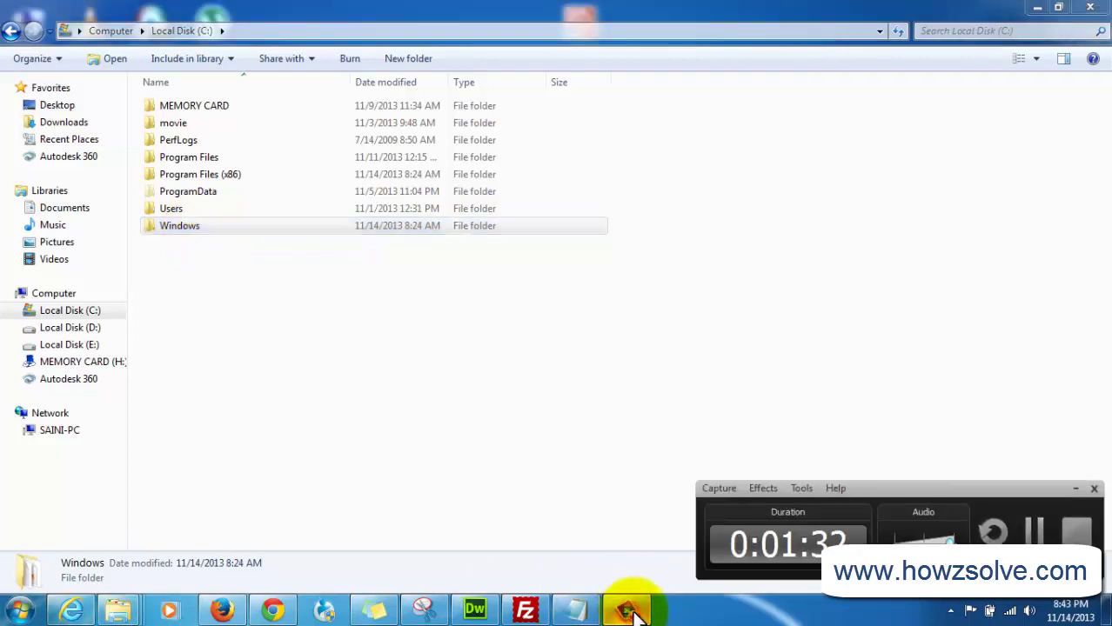
{"action": "left_click", "coordinate": [1028, 535]}
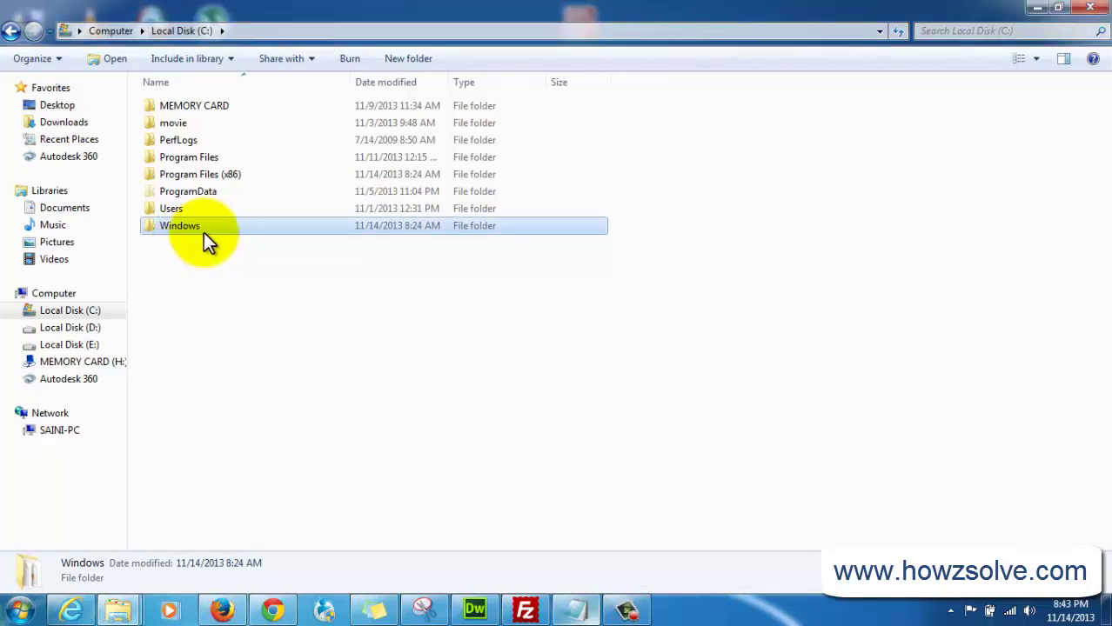
{"action": "mouse_move", "coordinate": [201, 230]}
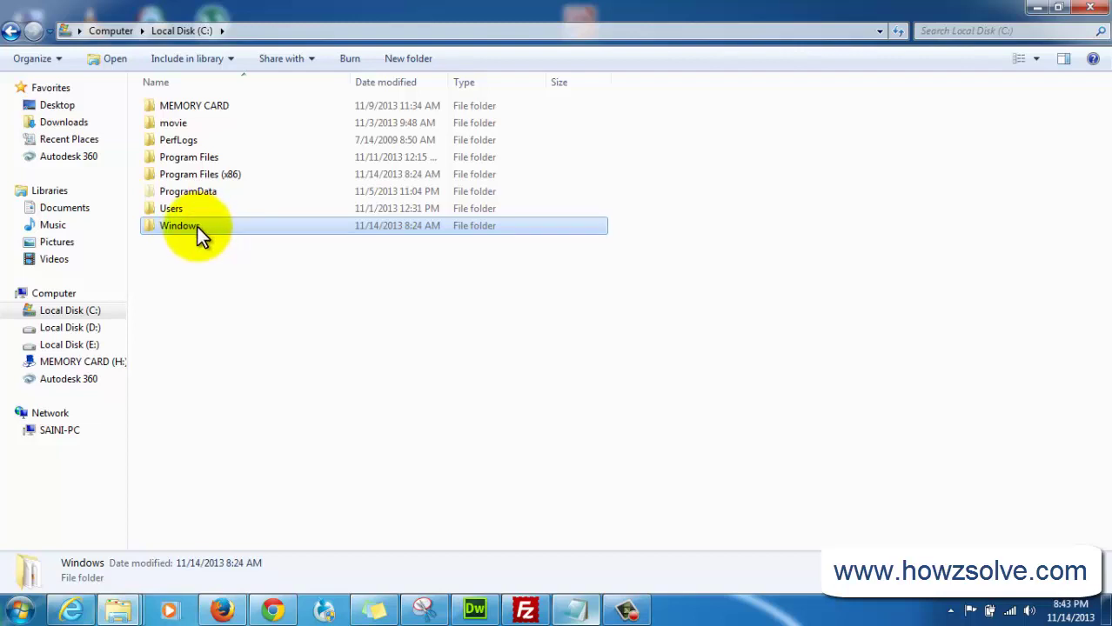
{"action": "double_click", "coordinate": [197, 226]}
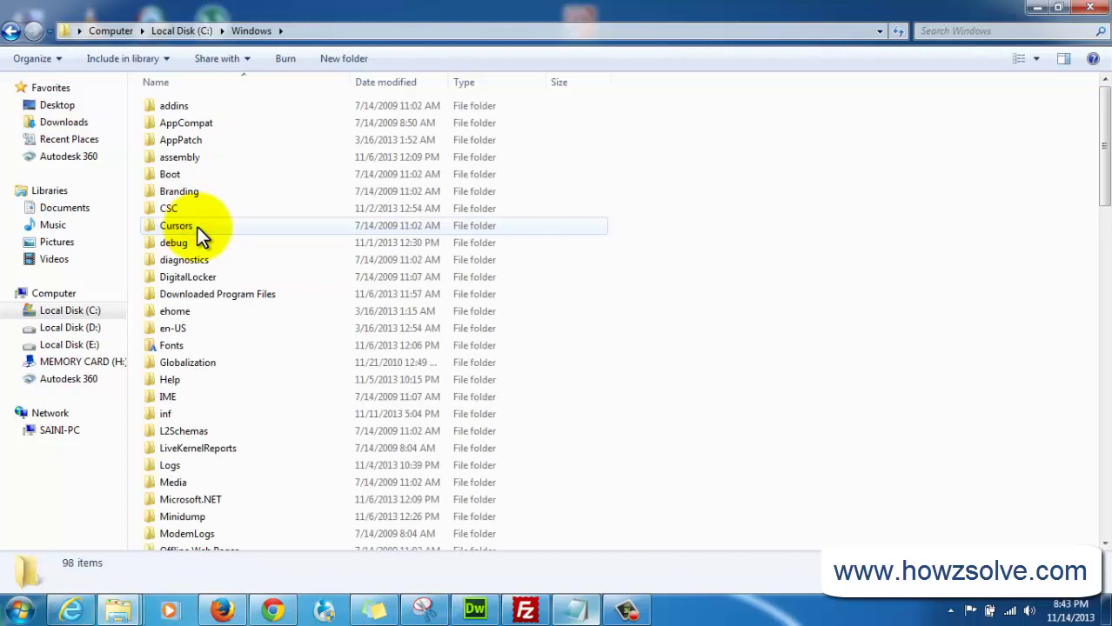
Go to the System32\drivers\etc folder inside the Windows folder
{"action": "scroll", "coordinate": [198, 228], "scroll_direction": "down", "scroll_amount": 9}
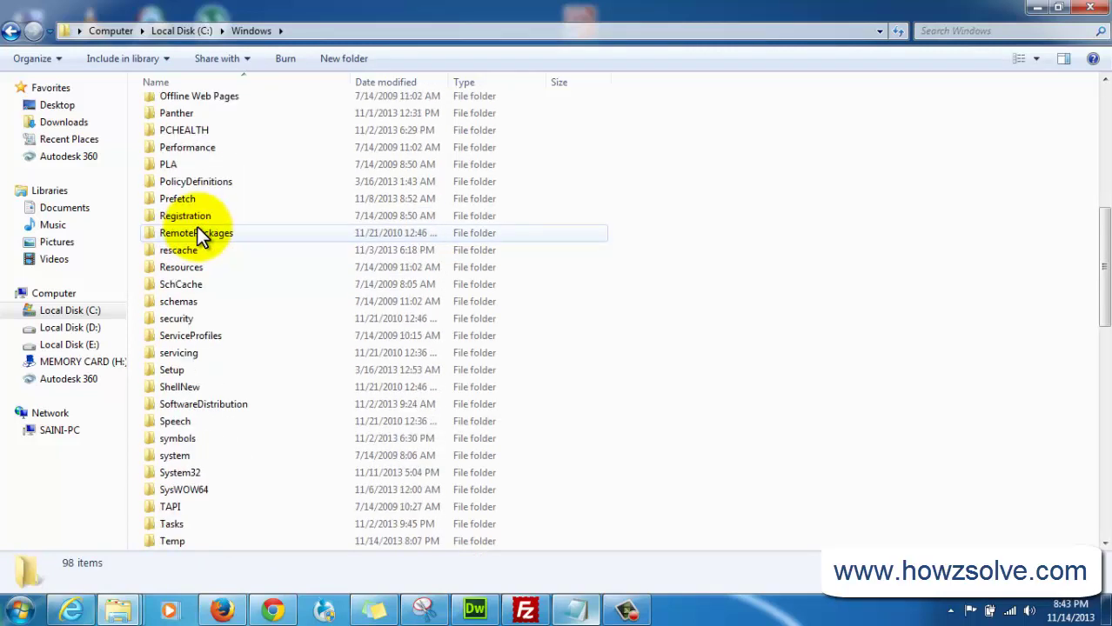
{"action": "scroll", "coordinate": [197, 232], "scroll_direction": "down", "scroll_amount": 2}
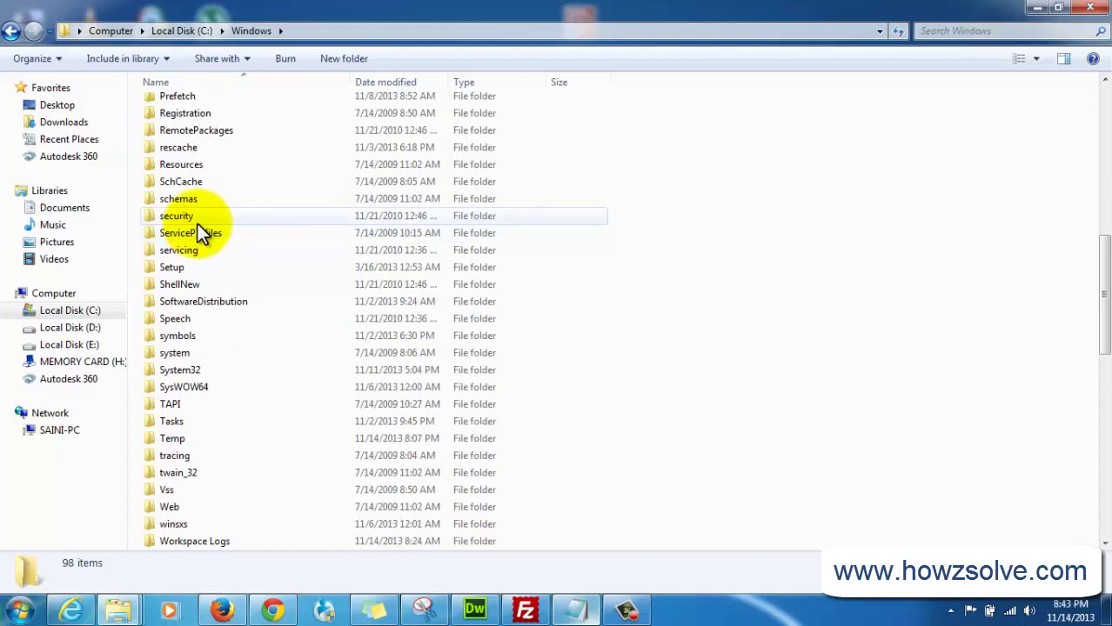
{"action": "left_click", "coordinate": [181, 370]}
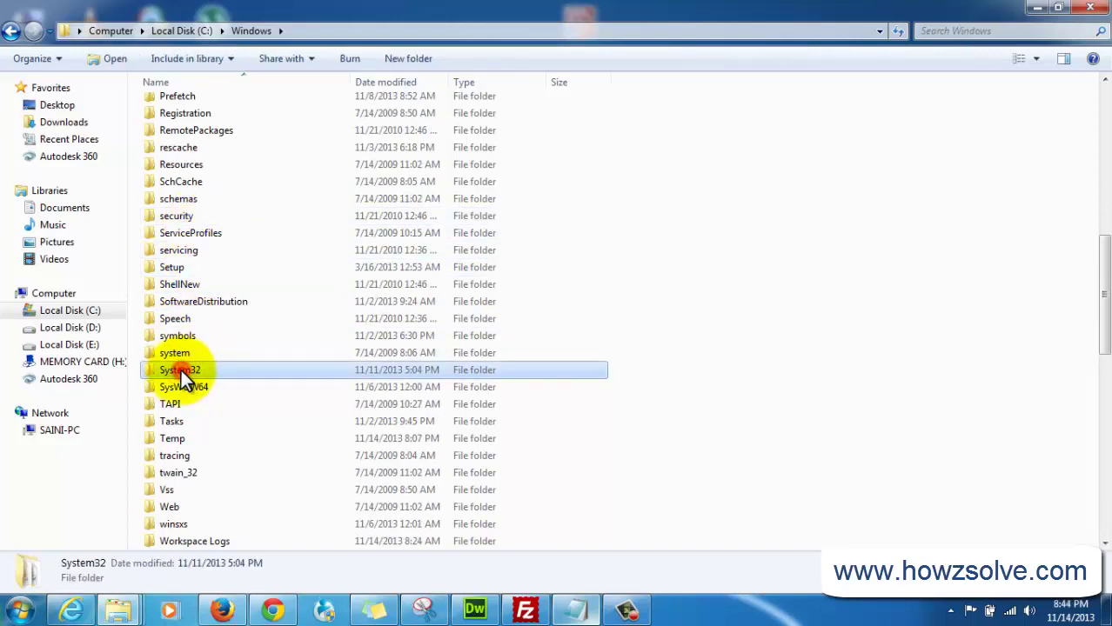
{"action": "double_click", "coordinate": [181, 370]}
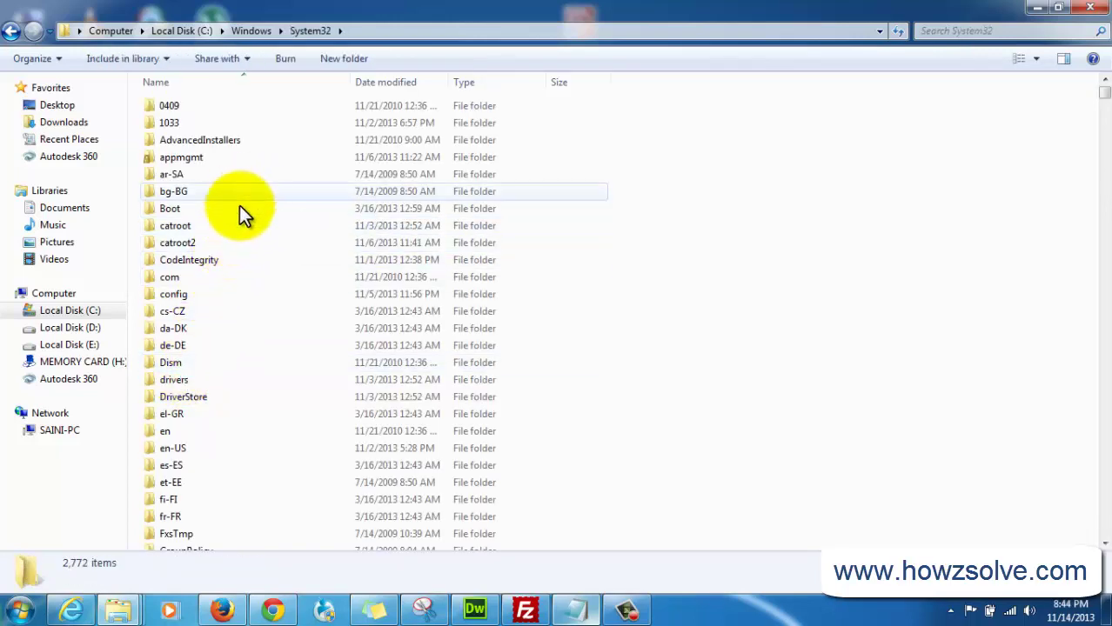
{"action": "scroll", "coordinate": [216, 336], "scroll_direction": "down", "scroll_amount": 1}
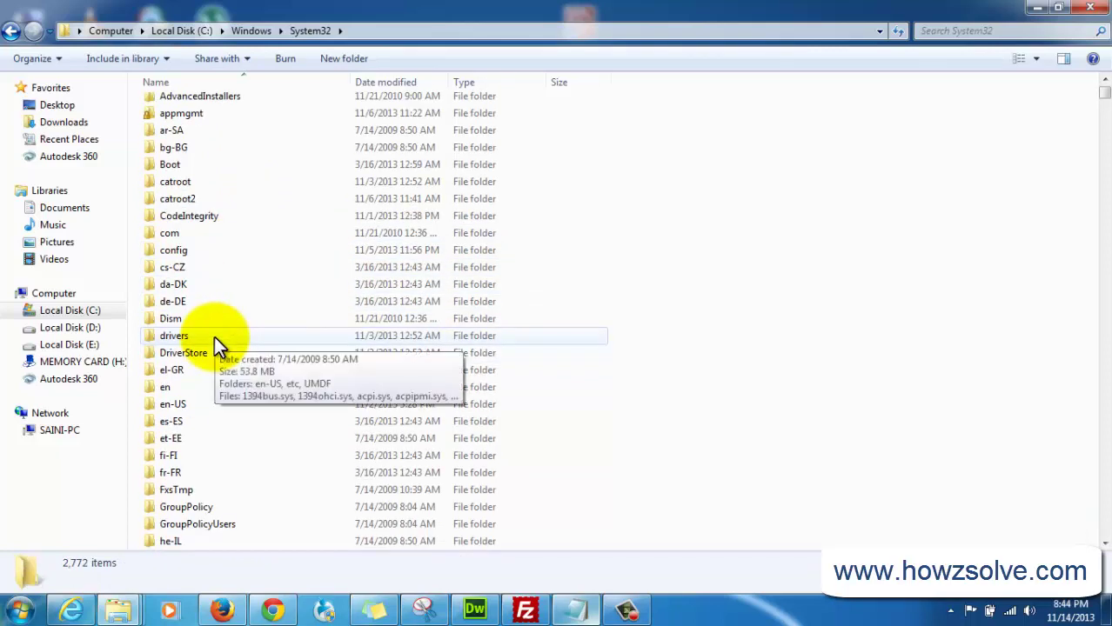
{"action": "double_click", "coordinate": [215, 337]}
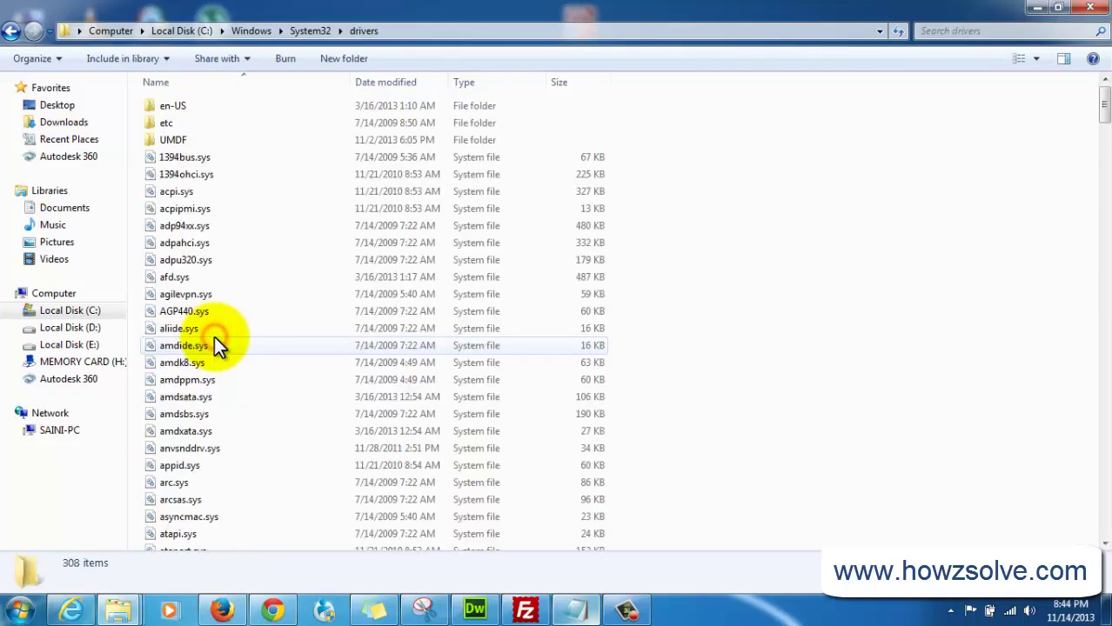
{"action": "left_click", "coordinate": [215, 126]}
{"action": "double_click", "coordinate": [216, 126]}
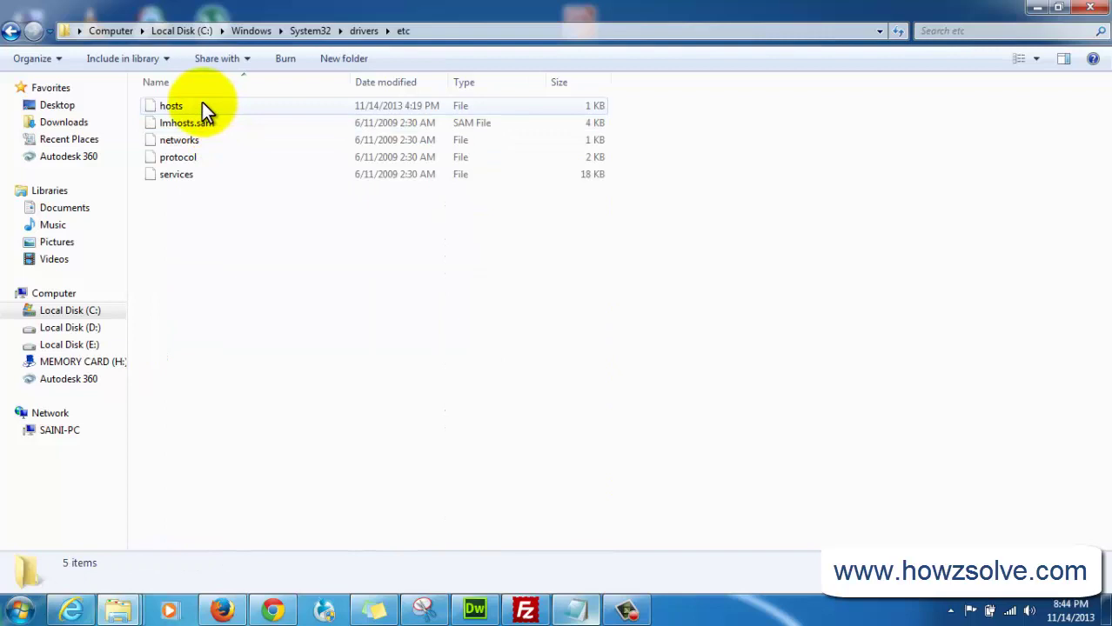
Open the hosts file in the etc folder, choosing Notepad as the program
{"action": "left_click", "coordinate": [203, 110]}
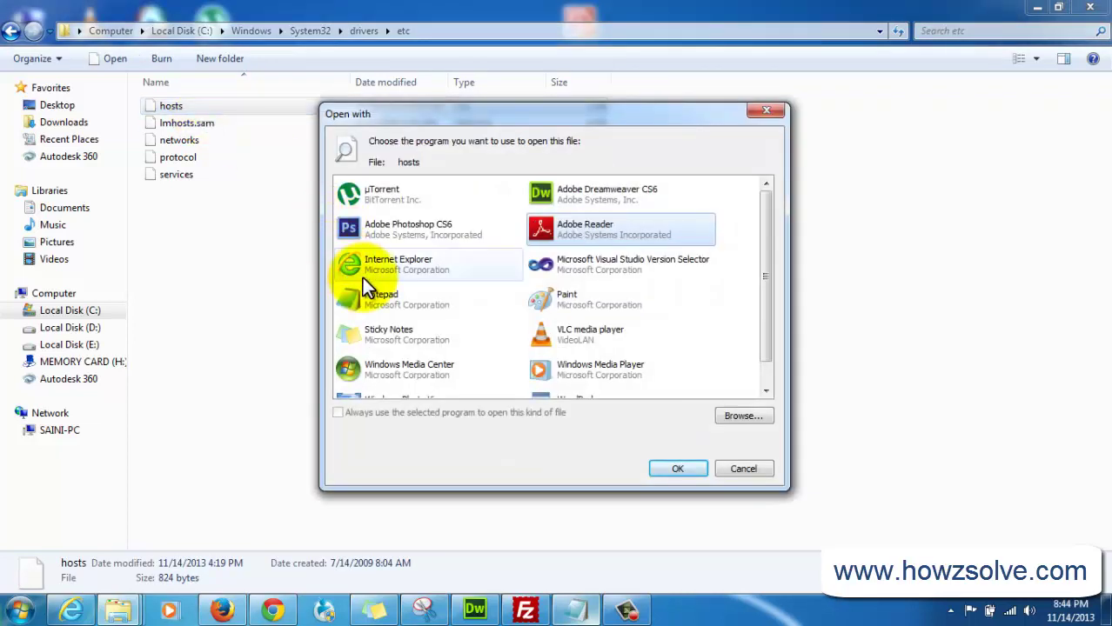
{"action": "left_click", "coordinate": [376, 312]}
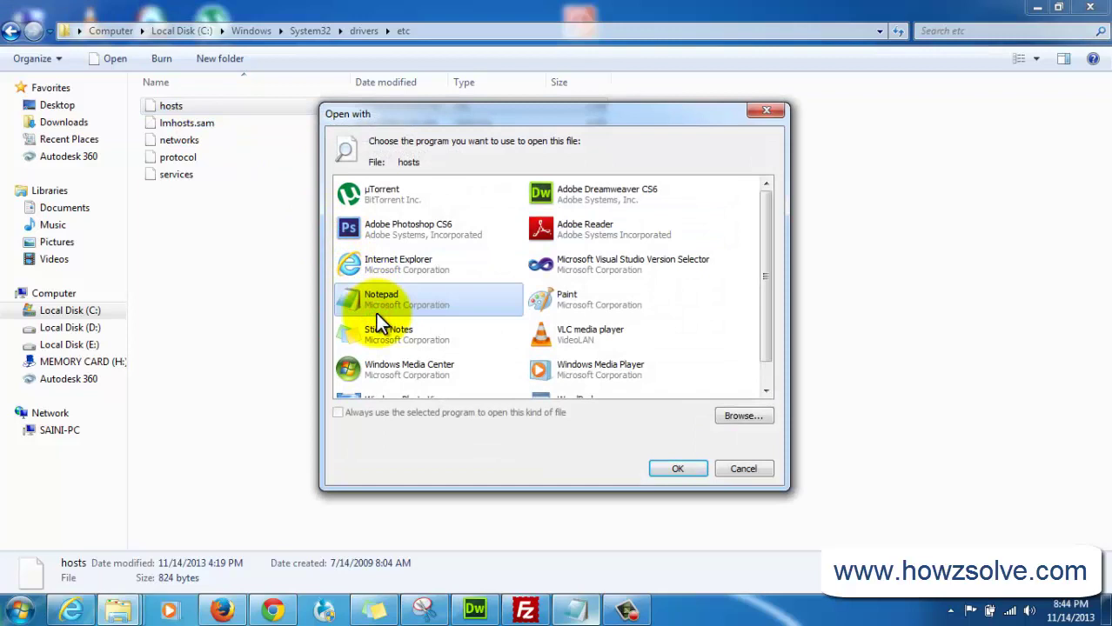
{"action": "left_click", "coordinate": [378, 305]}
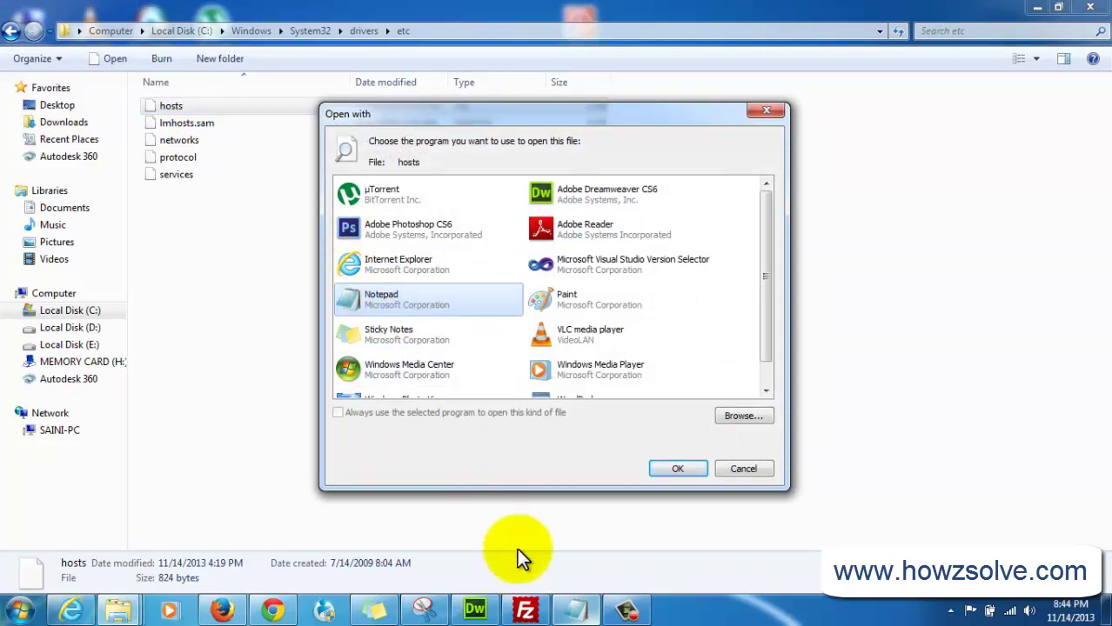
{"action": "left_click", "coordinate": [683, 469]}
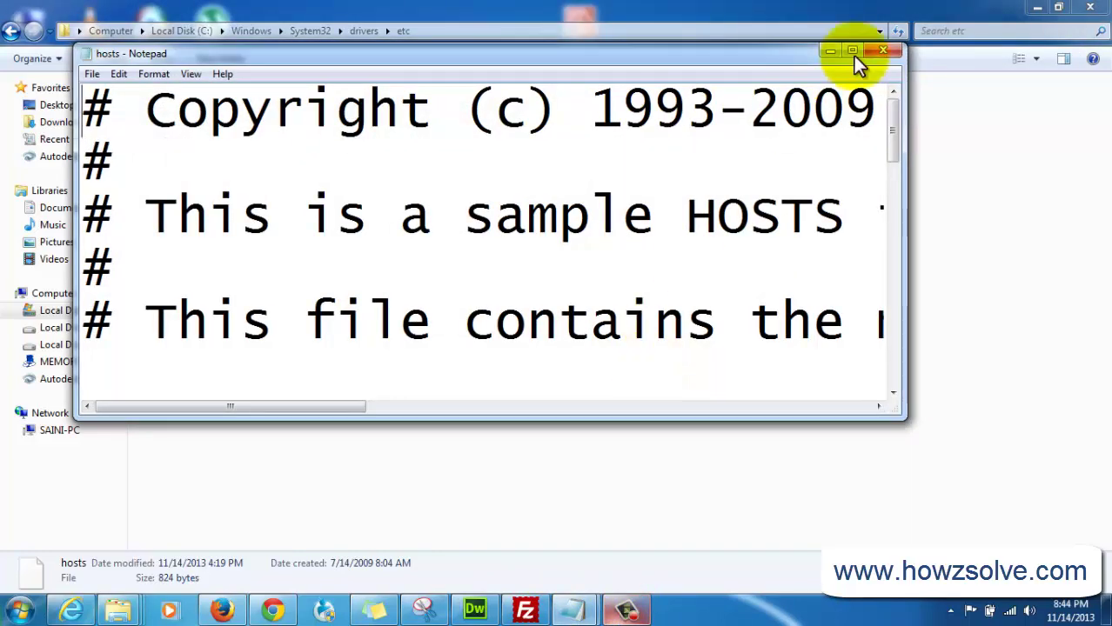
{"action": "left_click", "coordinate": [618, 612]}
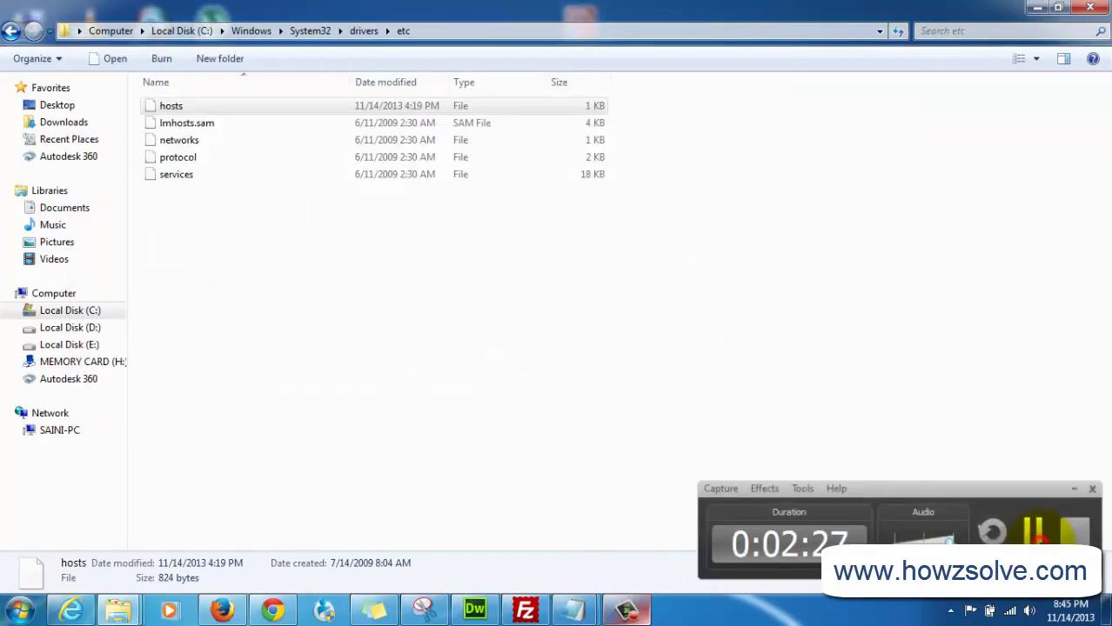
Open the hosts file with Notepad once more and close its window again
{"action": "left_click", "coordinate": [244, 108]}
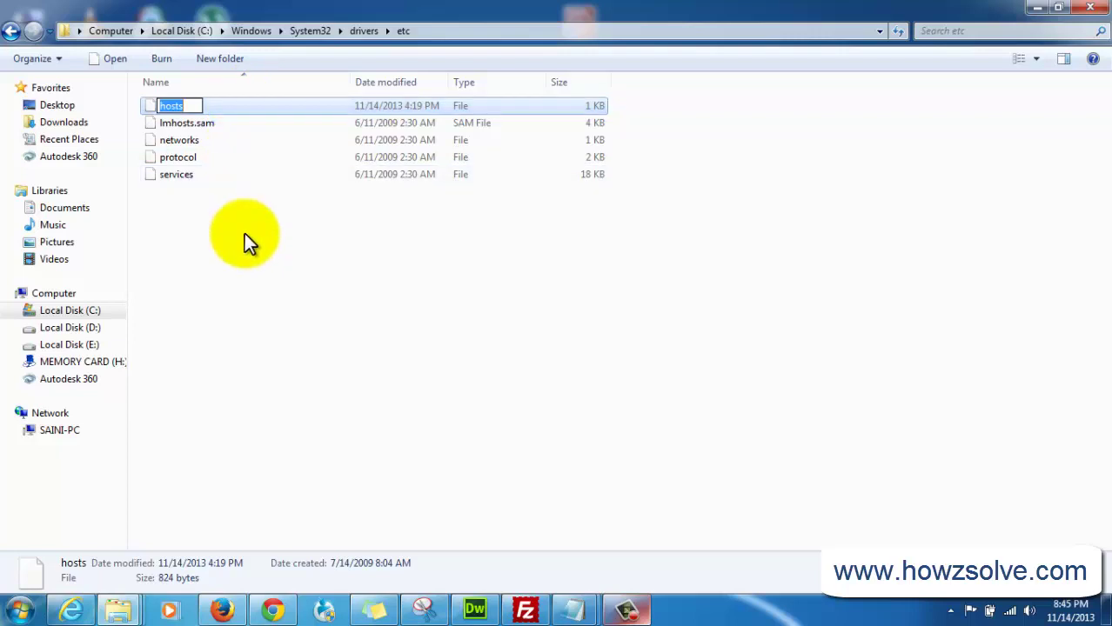
{"action": "left_click", "coordinate": [244, 227]}
{"action": "left_click", "coordinate": [262, 103]}
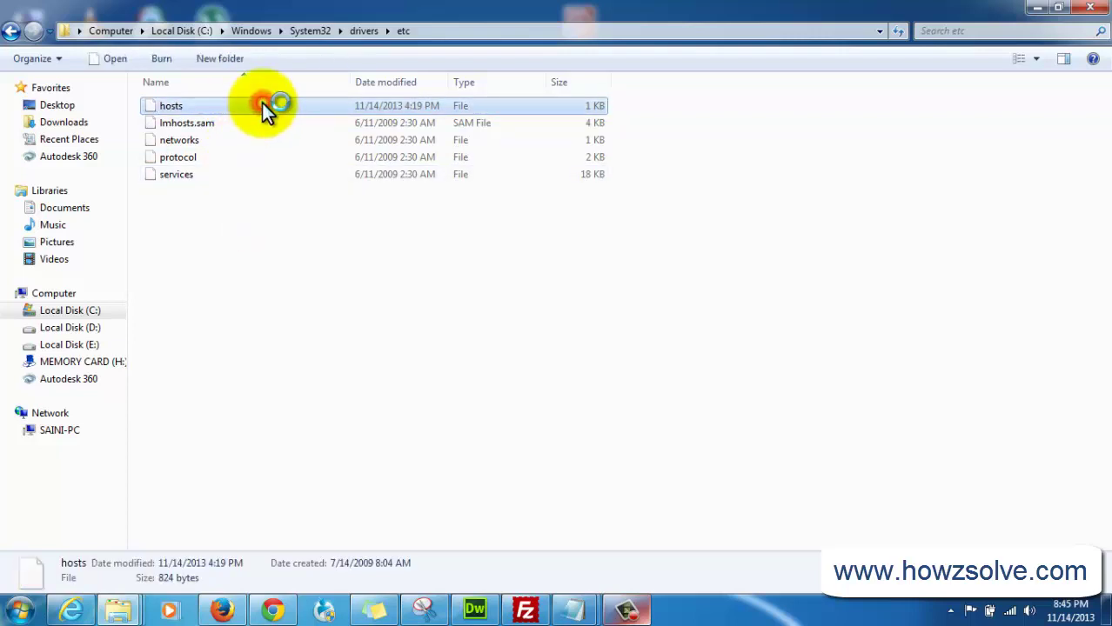
{"action": "double_click", "coordinate": [262, 102]}
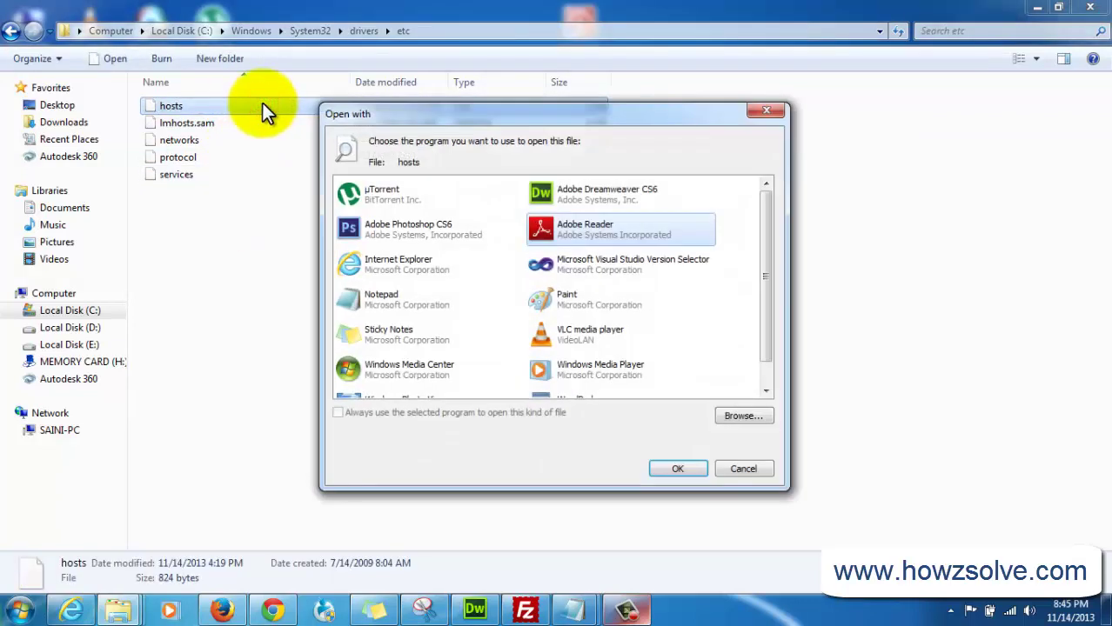
{"action": "left_click", "coordinate": [365, 307]}
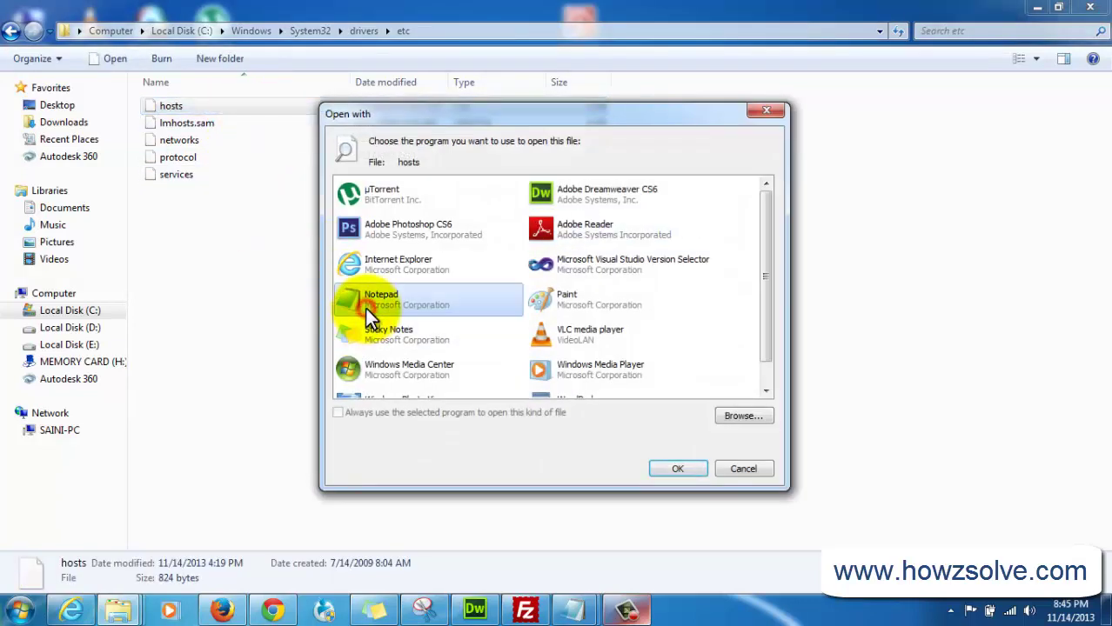
{"action": "left_click", "coordinate": [677, 470]}
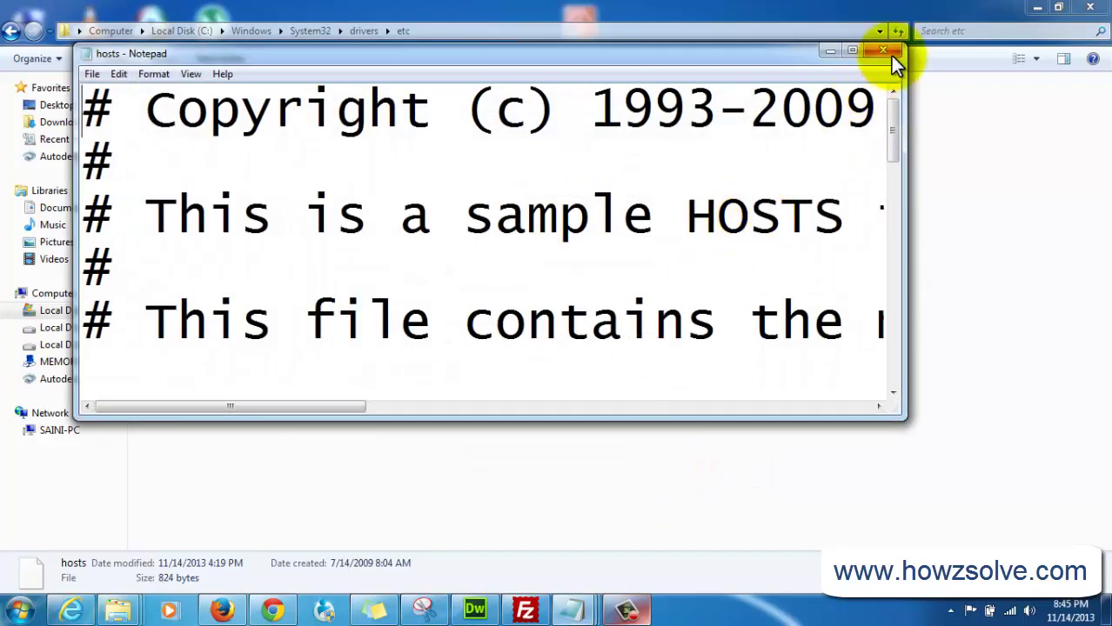
{"action": "left_click", "coordinate": [889, 55]}
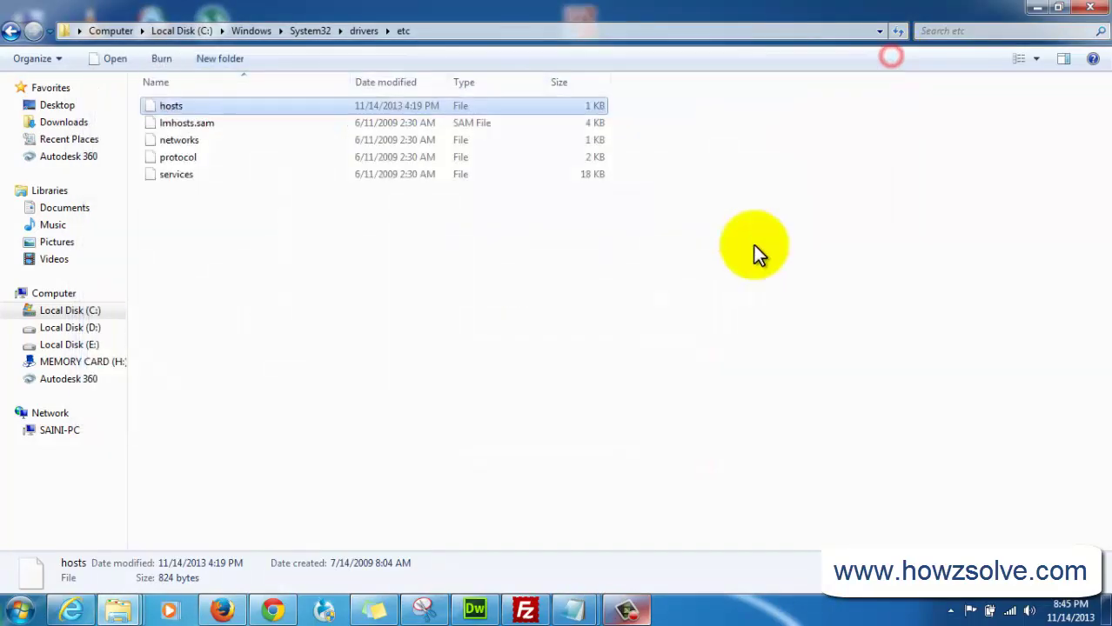
{"action": "left_click", "coordinate": [577, 611]}
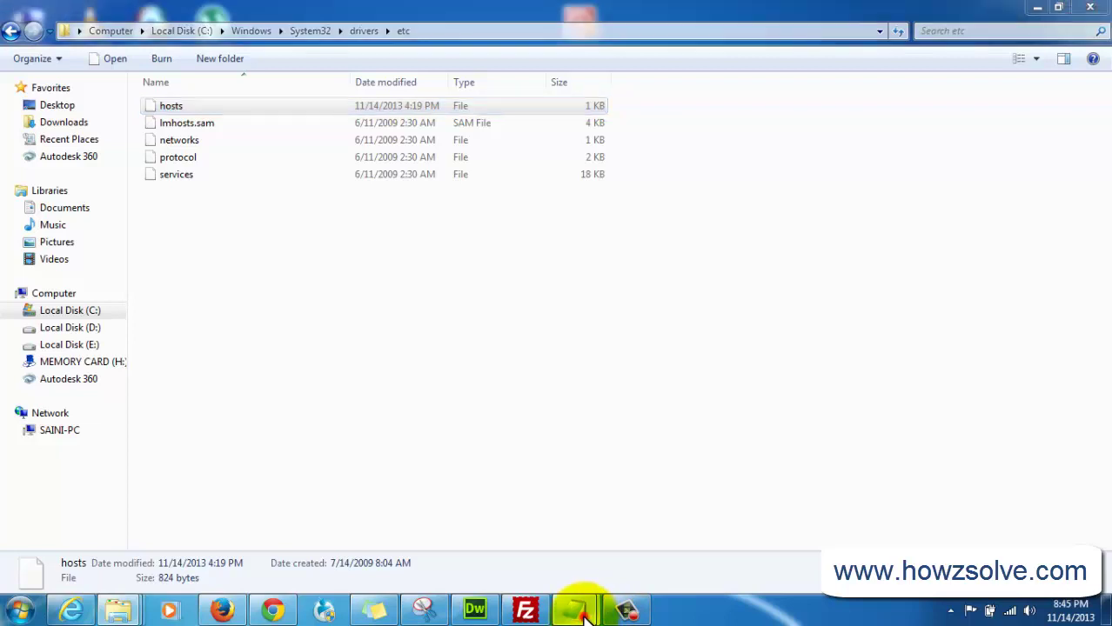
{"action": "left_click", "coordinate": [650, 528]}
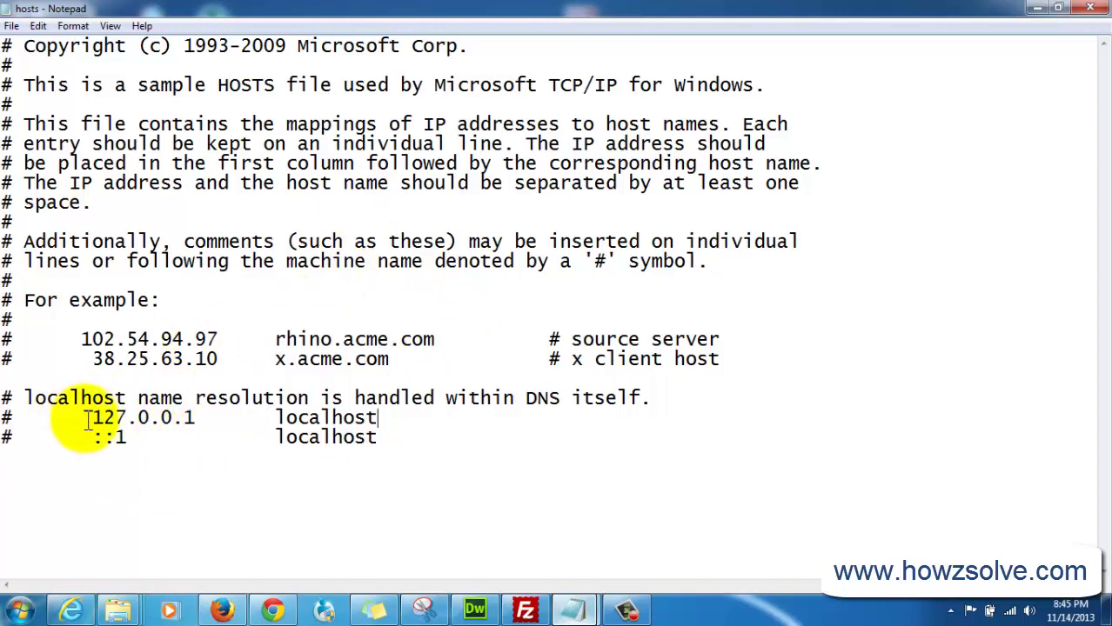
{"action": "left_click_drag", "start_coordinate": [90, 418], "coordinate": [200, 419]}
{"action": "key", "text": "ctrl+c"}
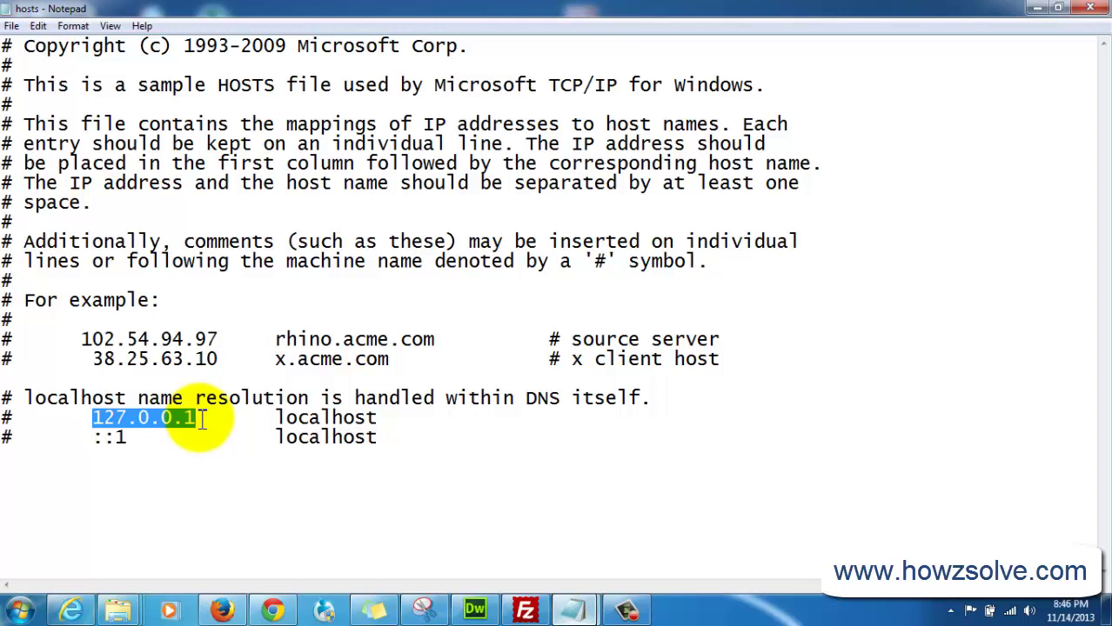
{"action": "left_click", "coordinate": [100, 469]}
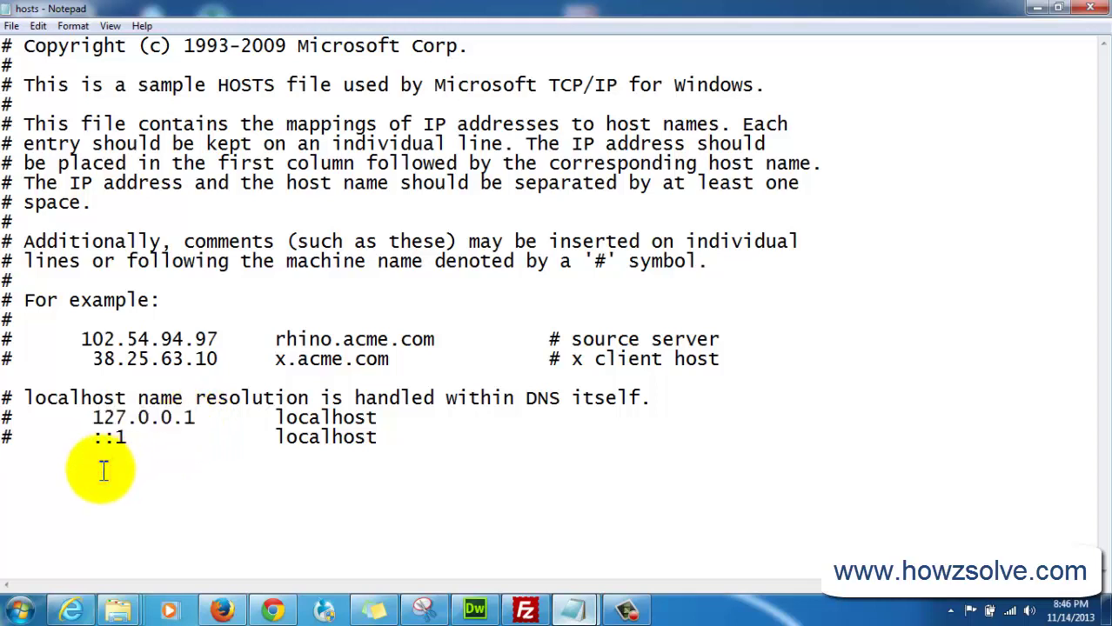
{"action": "key", "text": "ctrl+v"}
{"action": "type", "text": "www"}
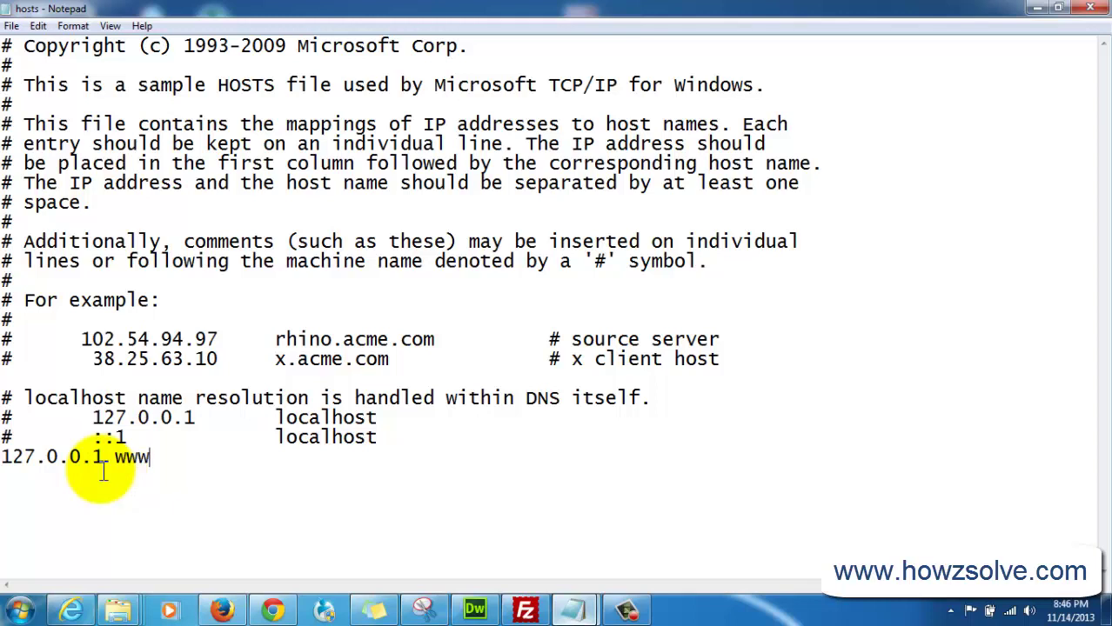
{"action": "type", "text": ".facebook.com"}
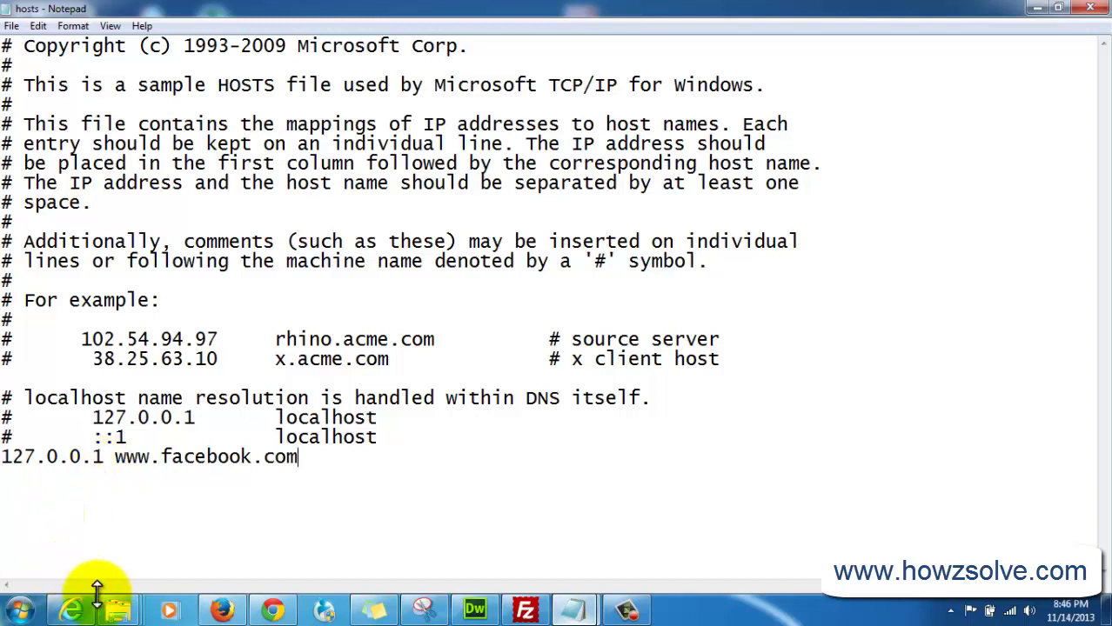
{"action": "mouse_move", "coordinate": [113, 605]}
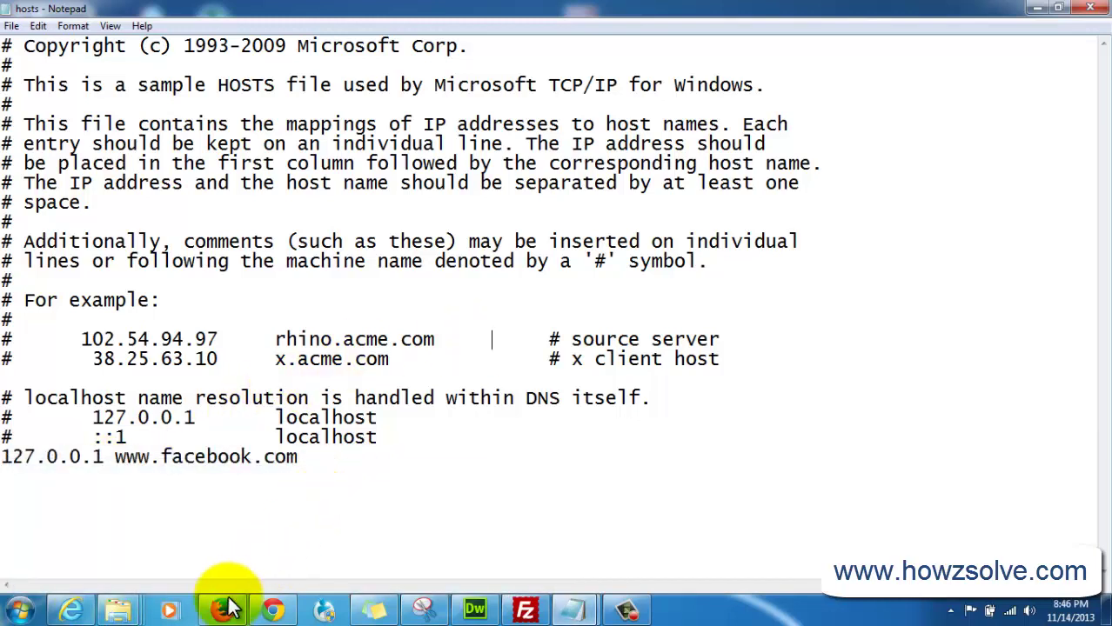
{"action": "left_click", "coordinate": [73, 611]}
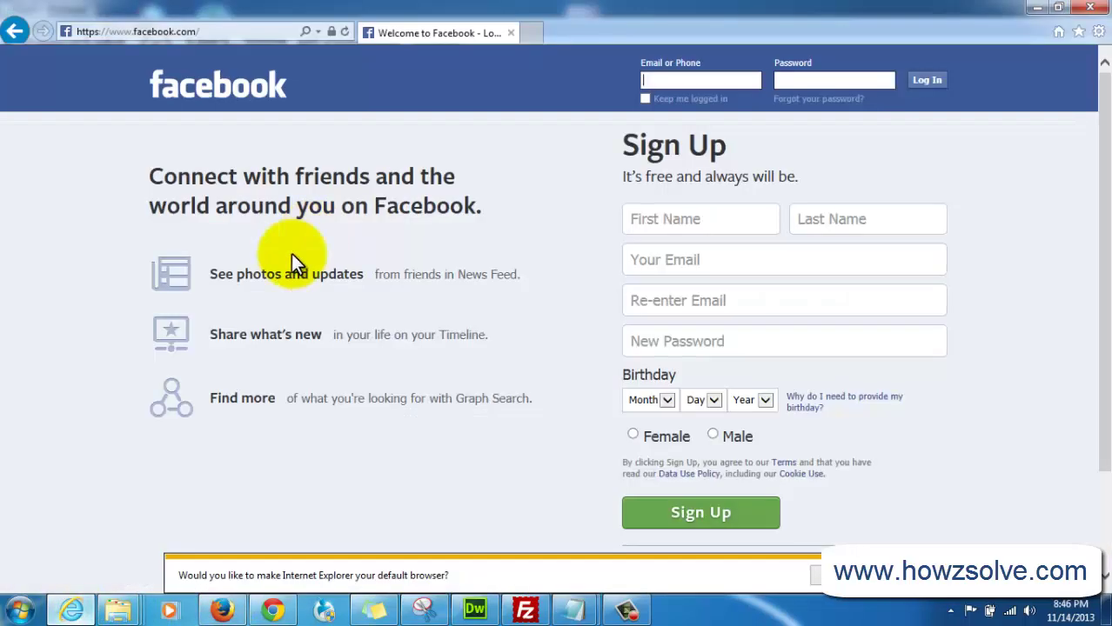
{"action": "left_click", "coordinate": [1090, 9]}
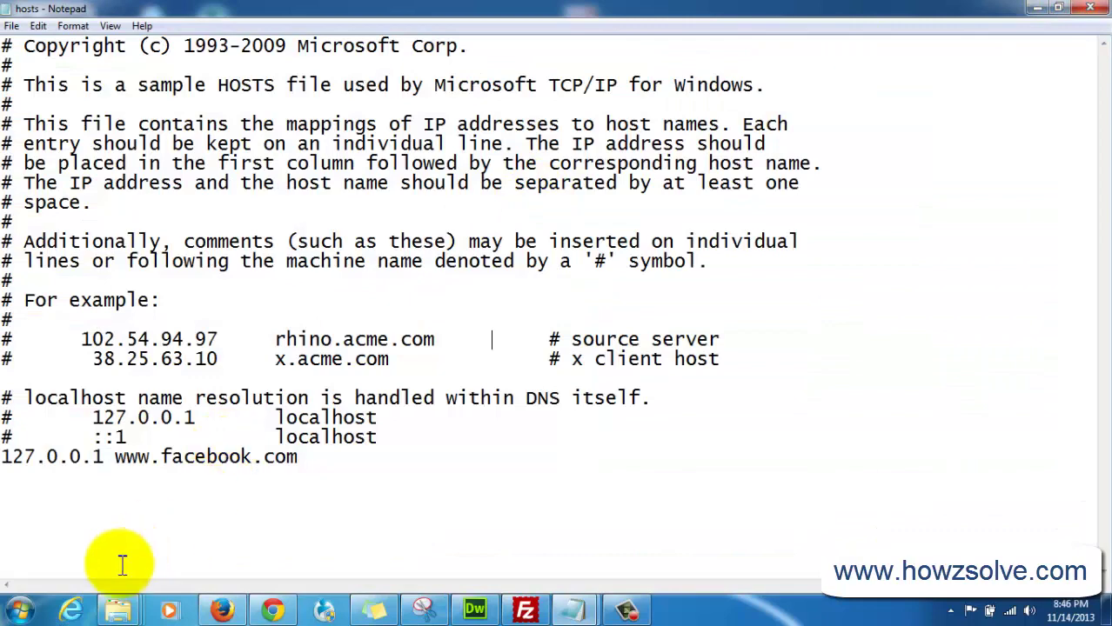
{"action": "left_click", "coordinate": [74, 609]}
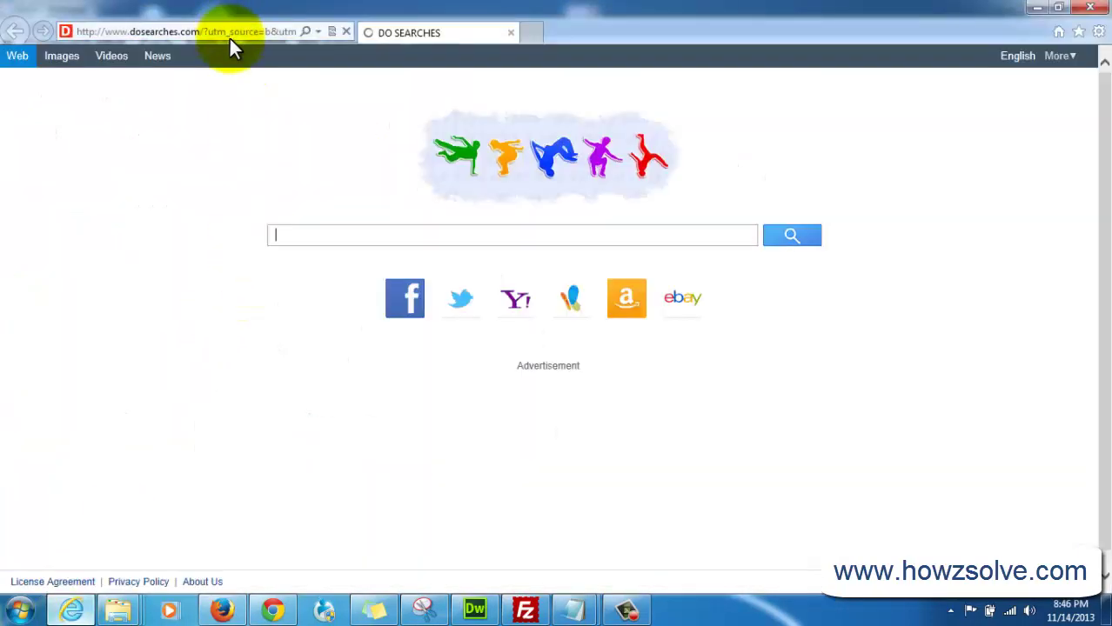
{"action": "left_click", "coordinate": [230, 37]}
{"action": "type", "text": "www"}
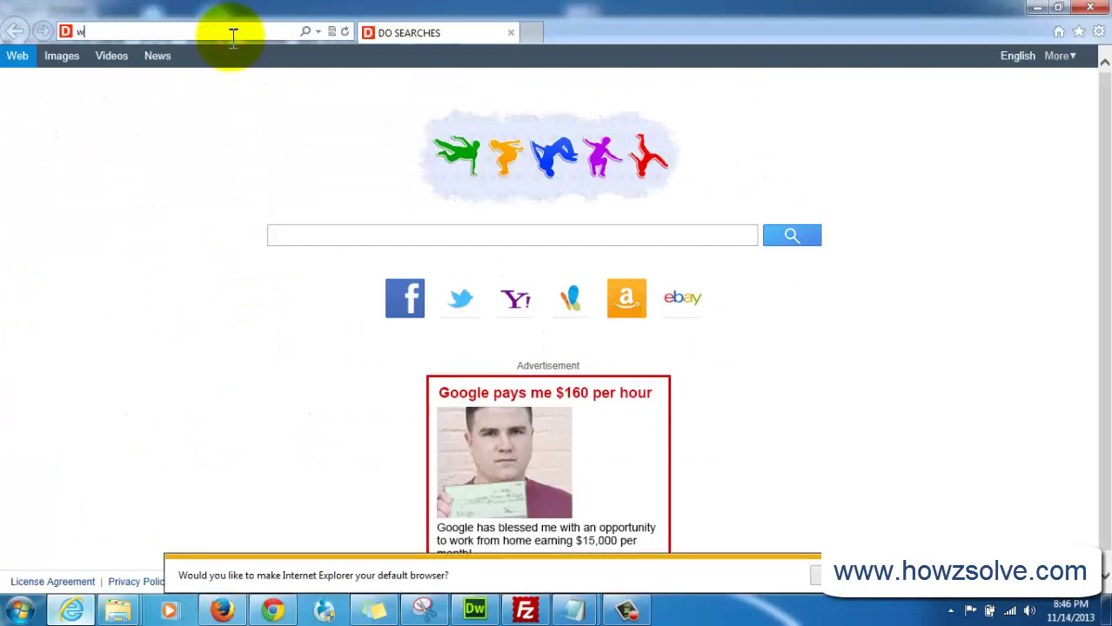
{"action": "type", "text": ".face"}
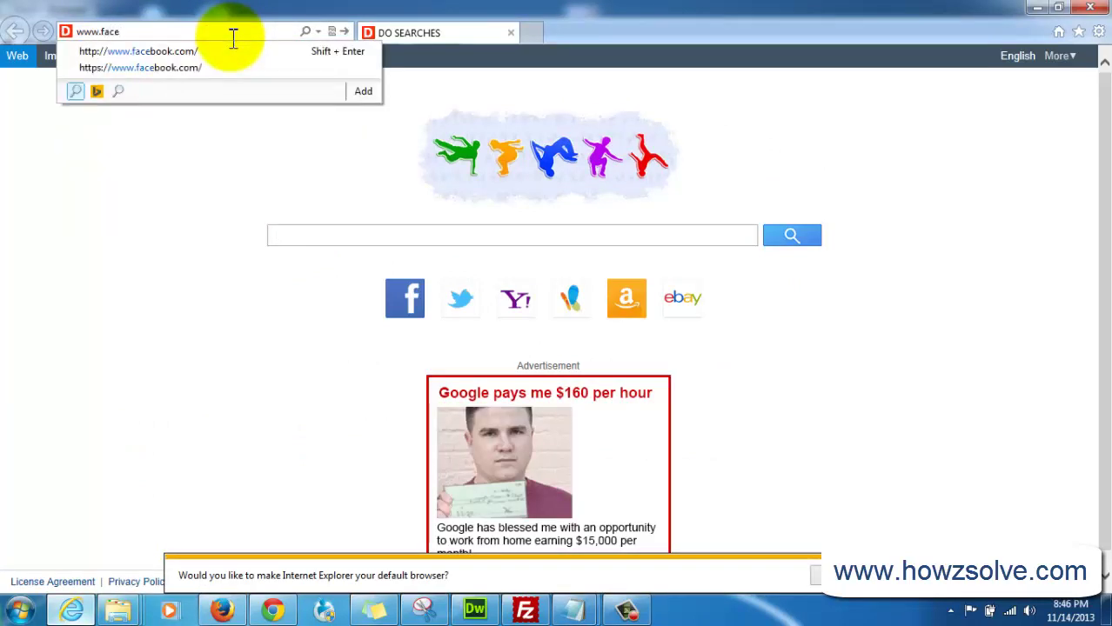
{"action": "key", "text": "Down"}
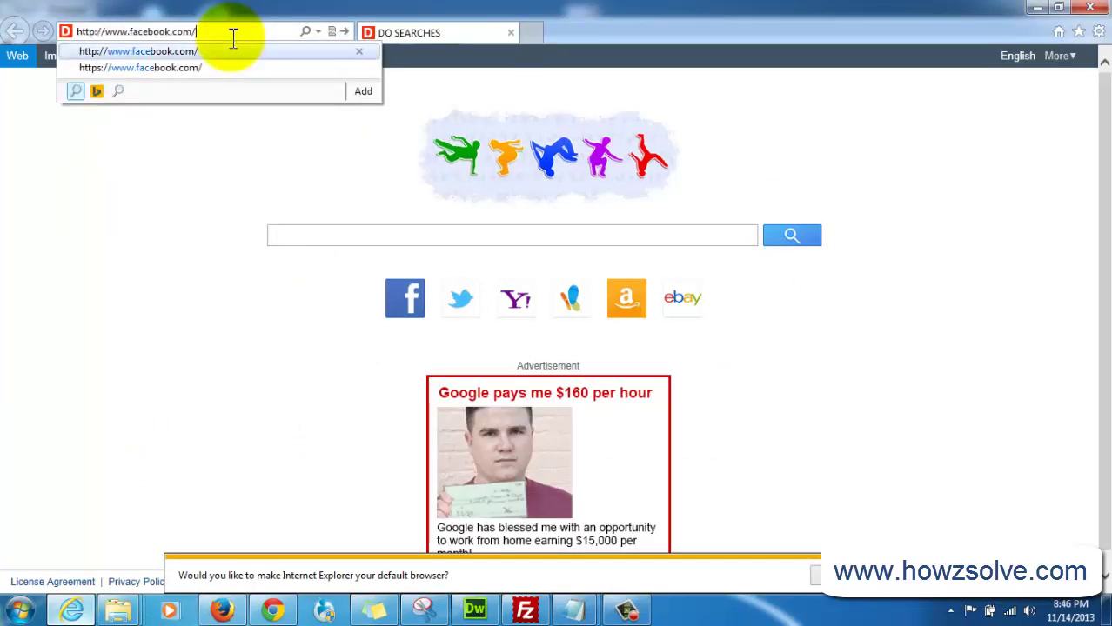
{"action": "key", "text": "Return"}
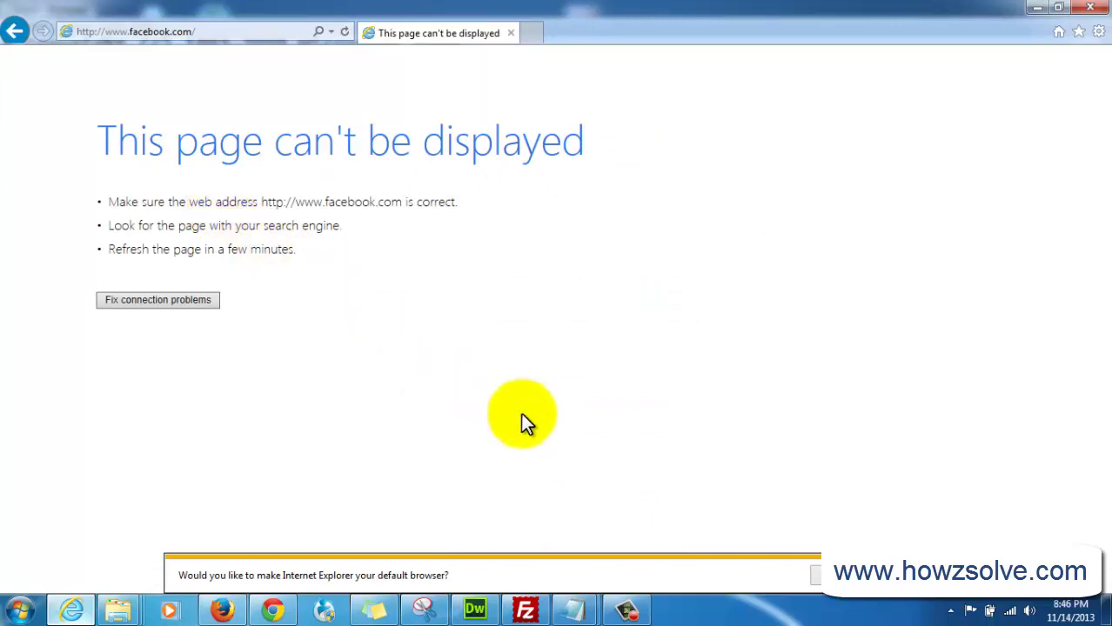
{"action": "left_click", "coordinate": [626, 609]}
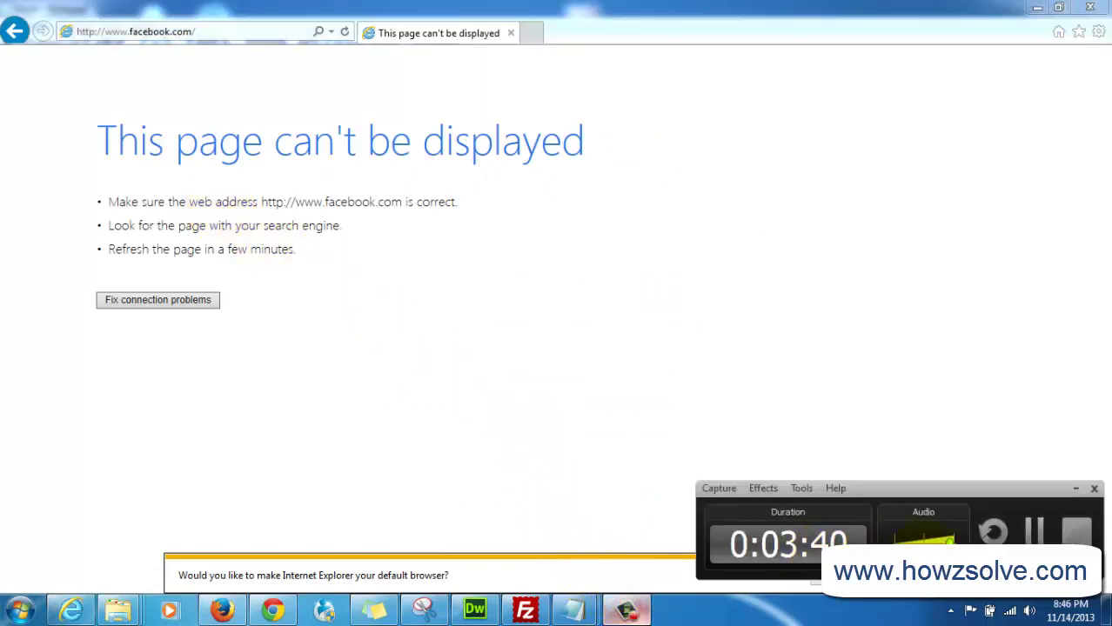
{"action": "left_click", "coordinate": [1053, 526]}
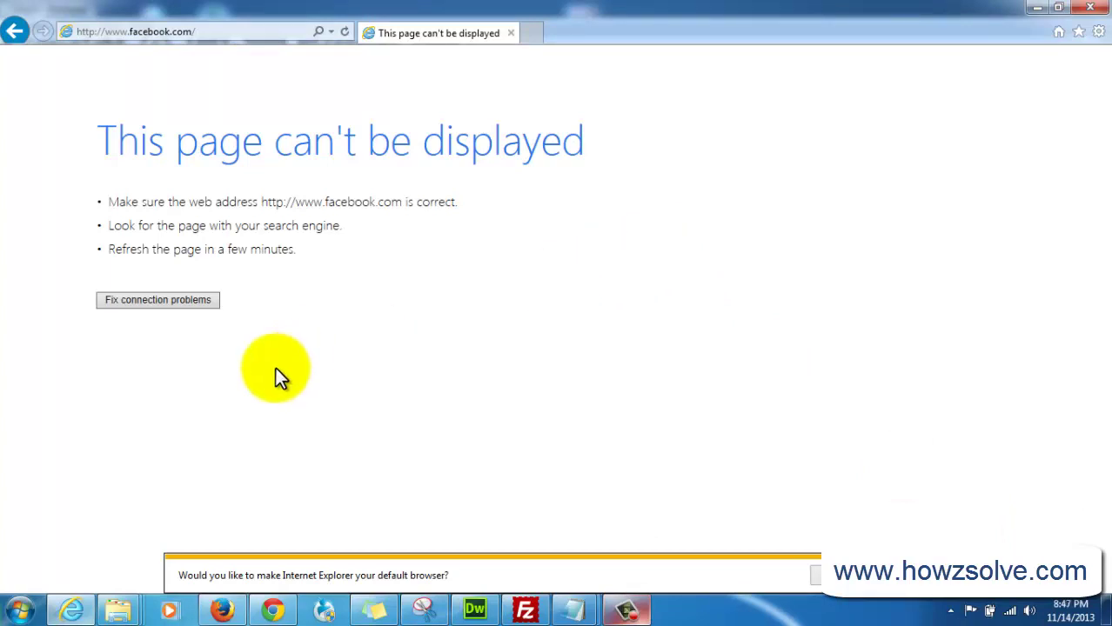
Switch to the etc folder window in Windows Explorer and show the properties of the hosts file
{"action": "left_click", "coordinate": [118, 611]}
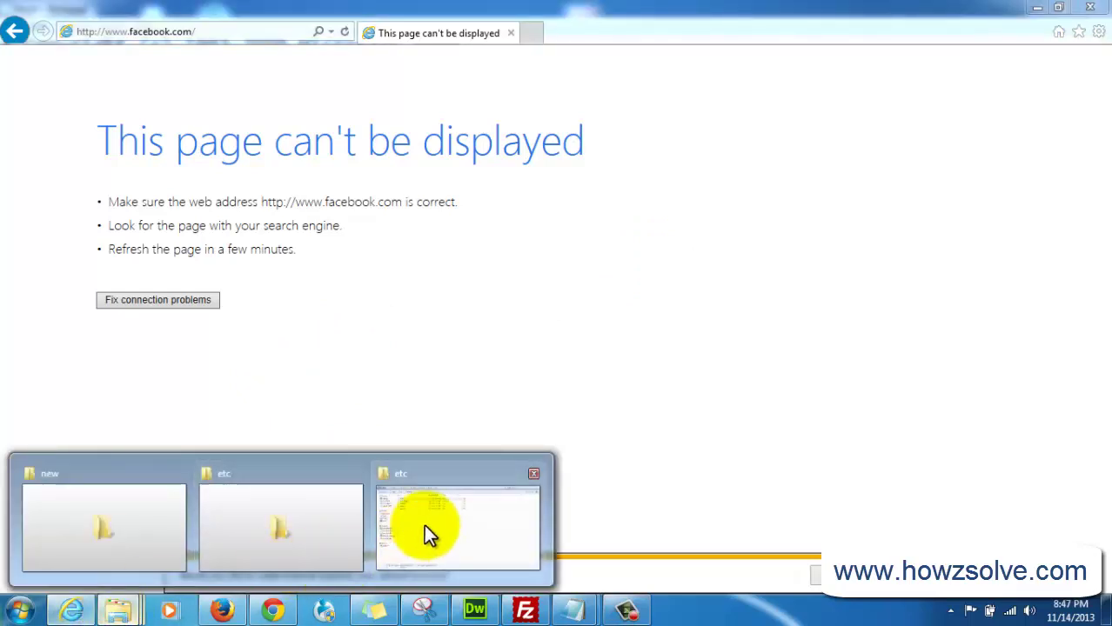
{"action": "left_click", "coordinate": [428, 522]}
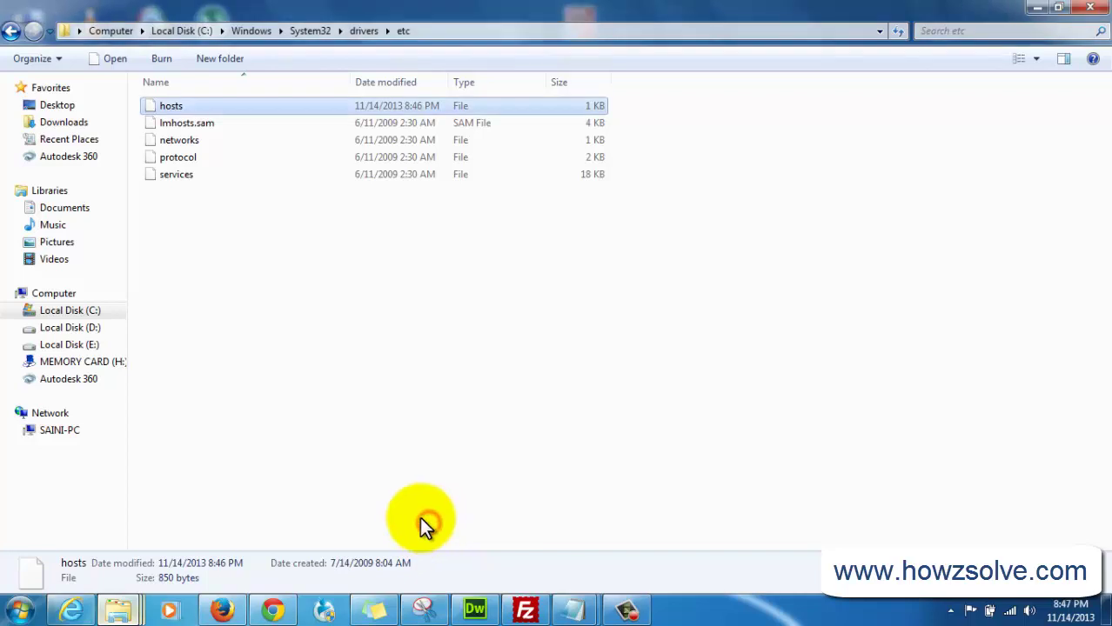
{"action": "right_click", "coordinate": [366, 112]}
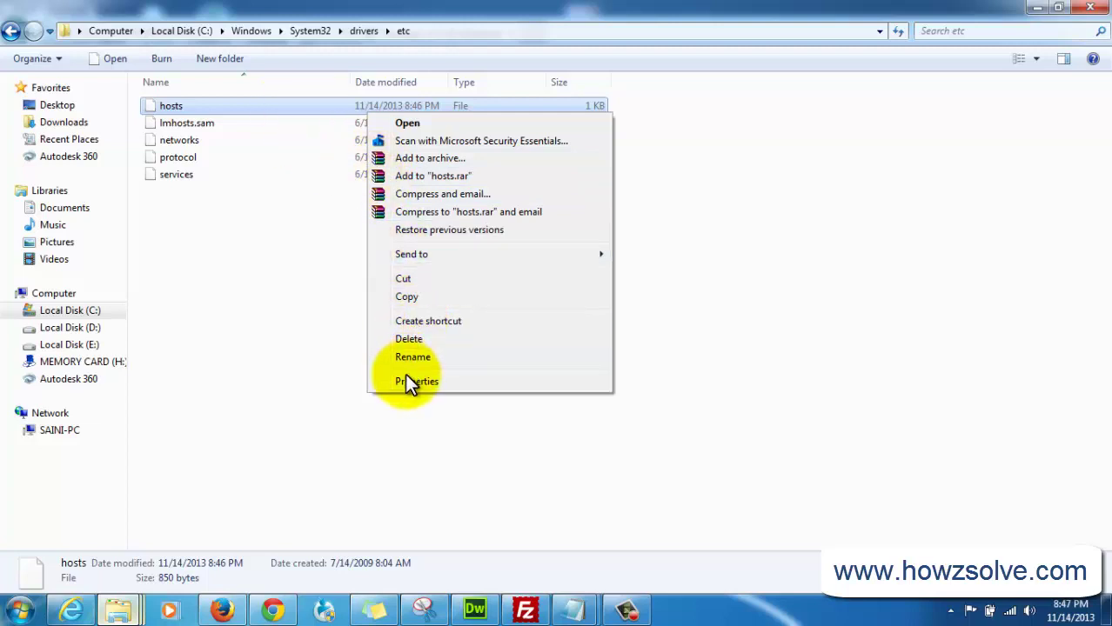
{"action": "left_click", "coordinate": [238, 101]}
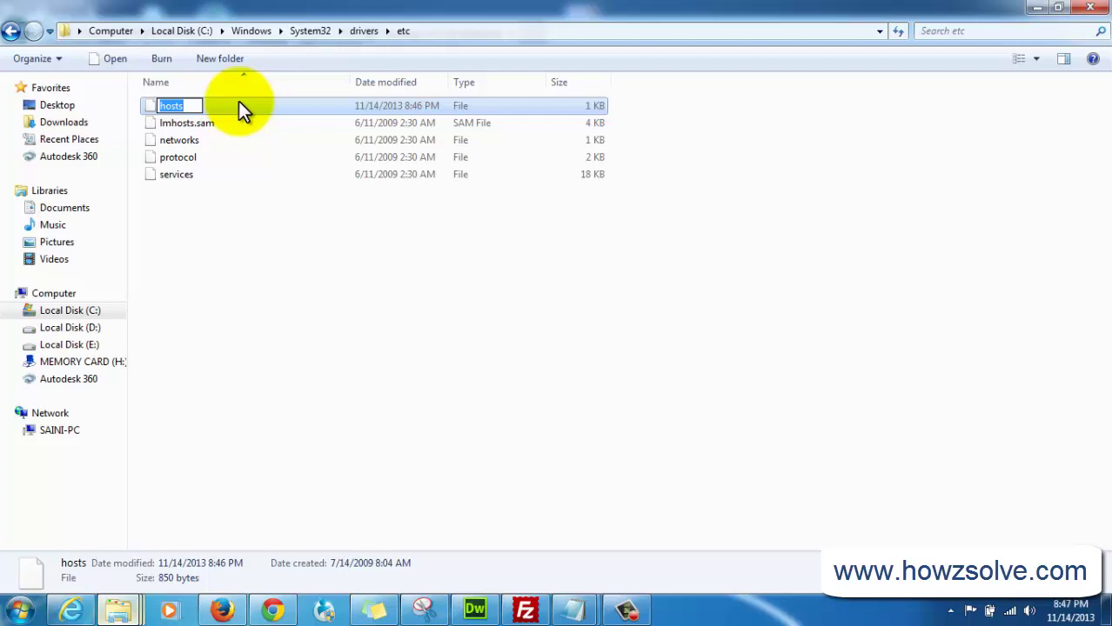
{"action": "left_click", "coordinate": [238, 100]}
{"action": "right_click", "coordinate": [238, 101]}
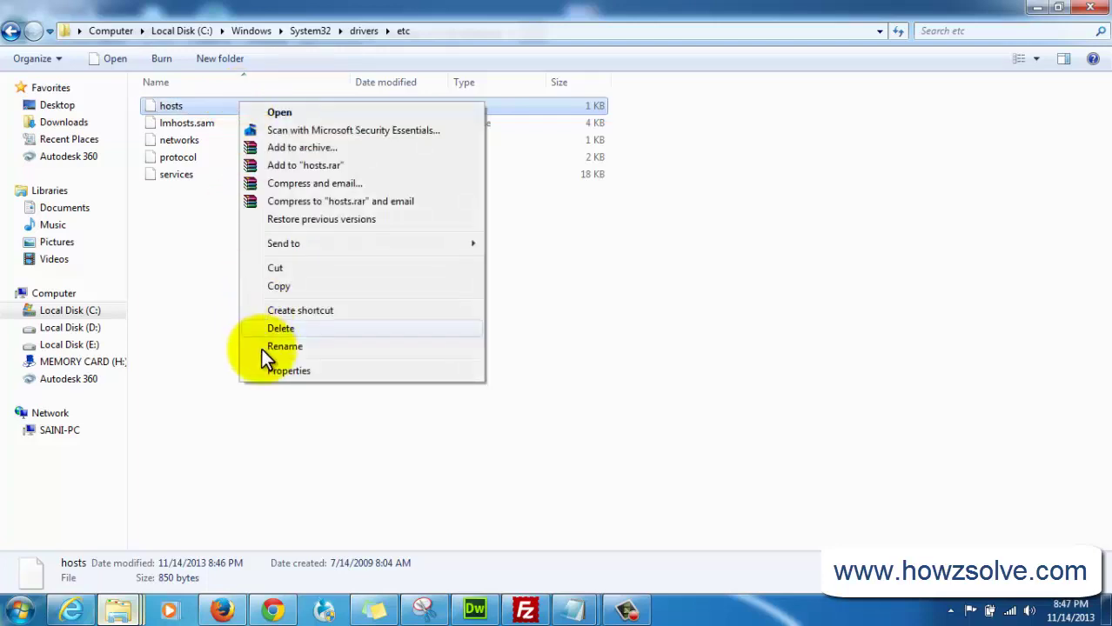
{"action": "left_click", "coordinate": [269, 370]}
{"action": "mouse_move", "coordinate": [627, 609]}
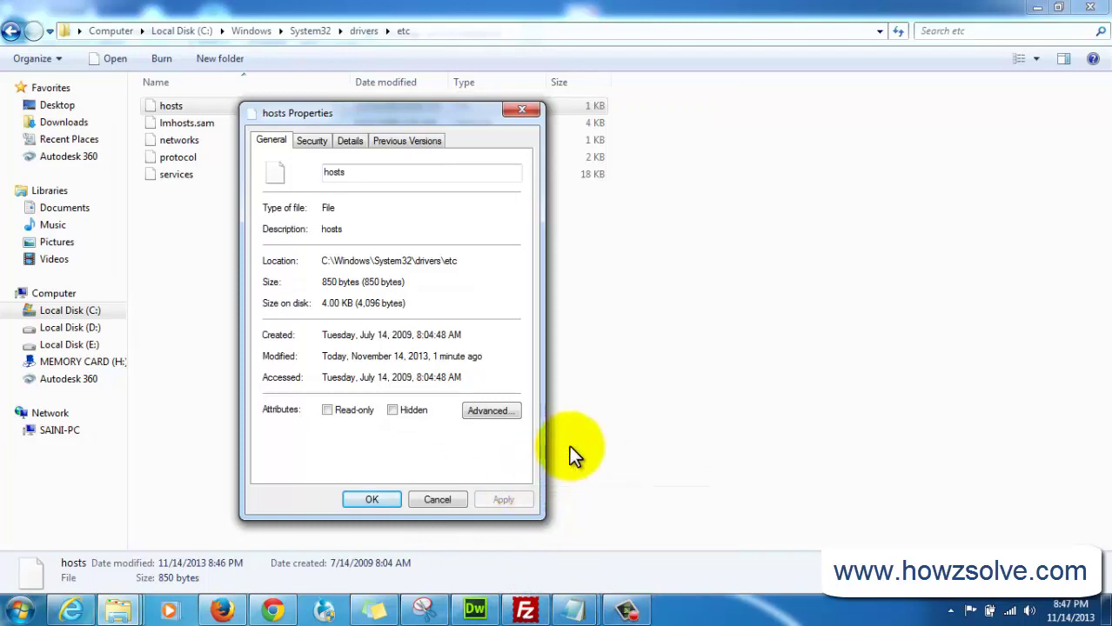
{"action": "left_click", "coordinate": [627, 609]}
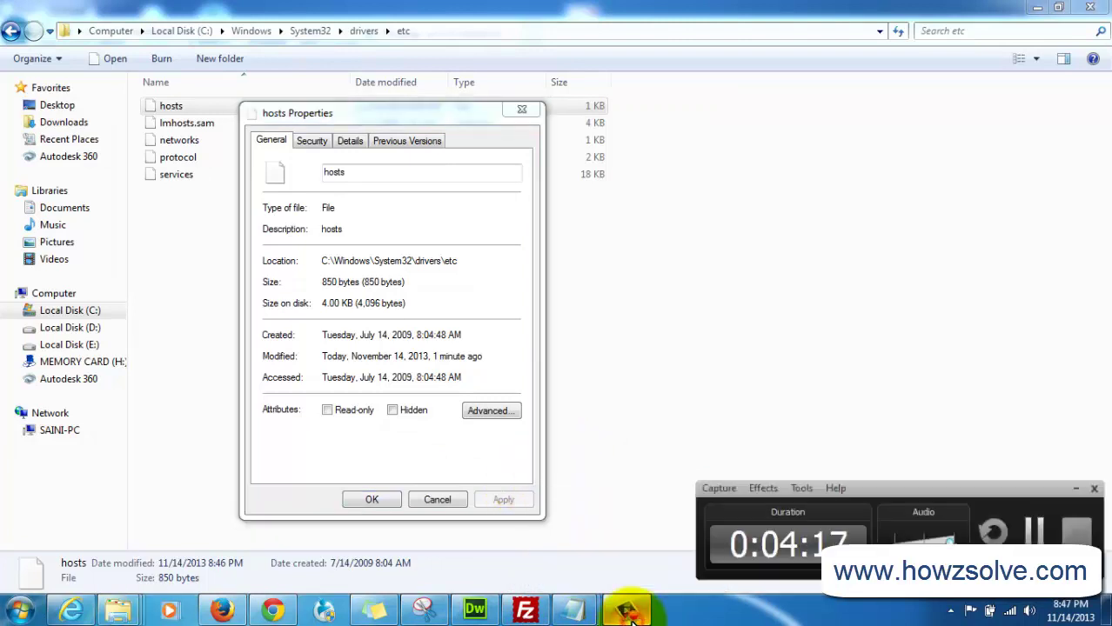
{"action": "left_click", "coordinate": [1016, 532]}
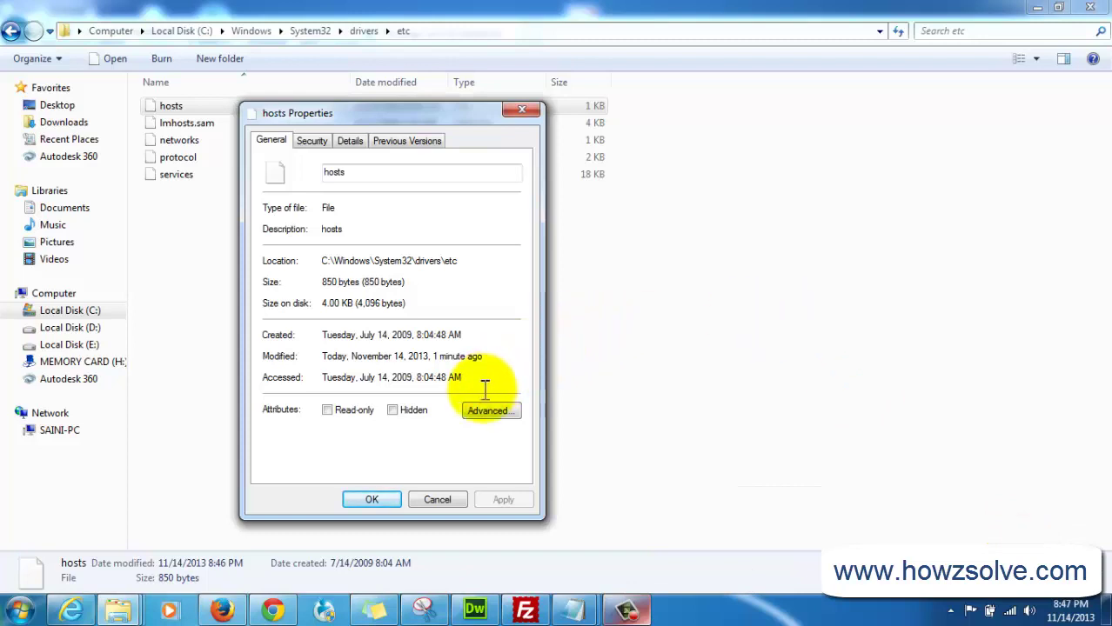
Check every permission of the Users group in the hosts file's security permission editor, then accept the dialog
{"action": "left_click", "coordinate": [315, 145]}
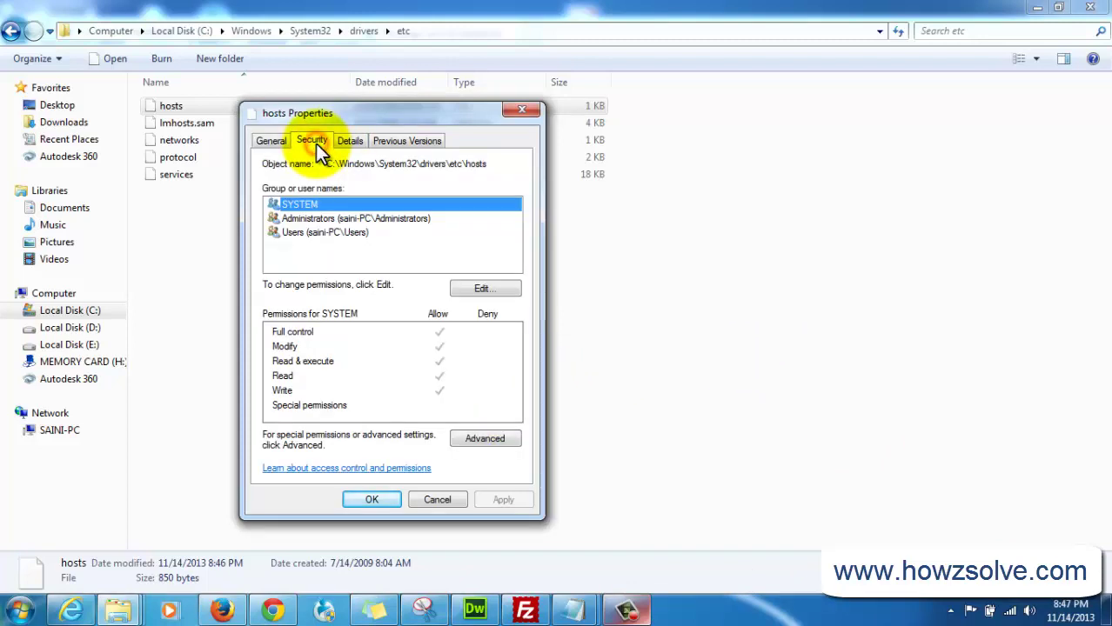
{"action": "left_click", "coordinate": [345, 233]}
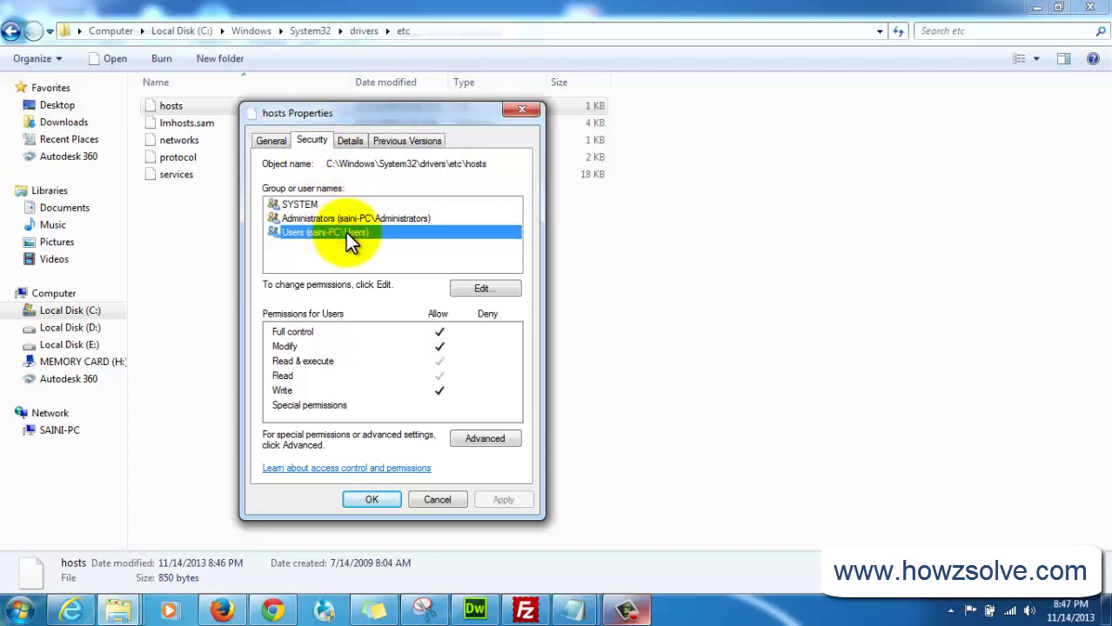
{"action": "left_click", "coordinate": [474, 289]}
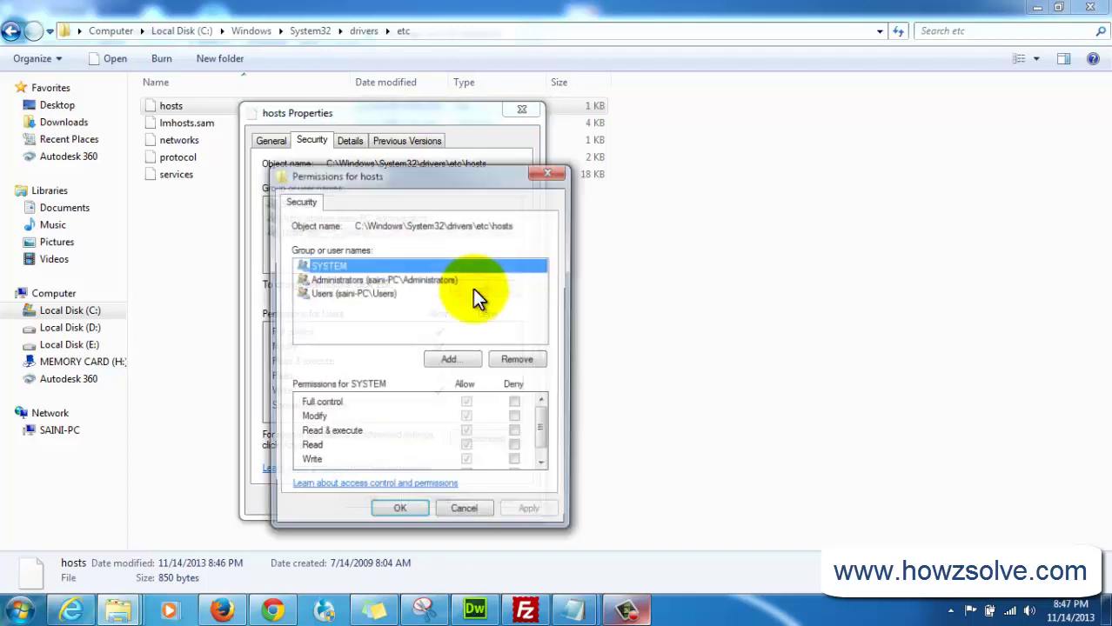
{"action": "left_click", "coordinate": [380, 294]}
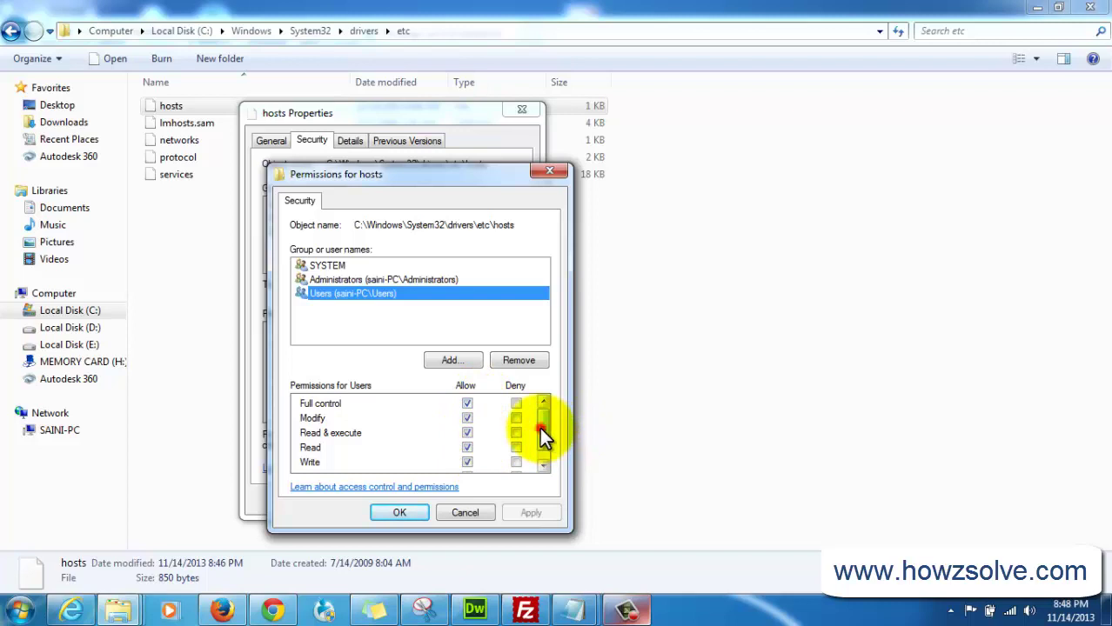
{"action": "left_click_drag", "start_coordinate": [539, 427], "coordinate": [541, 457]}
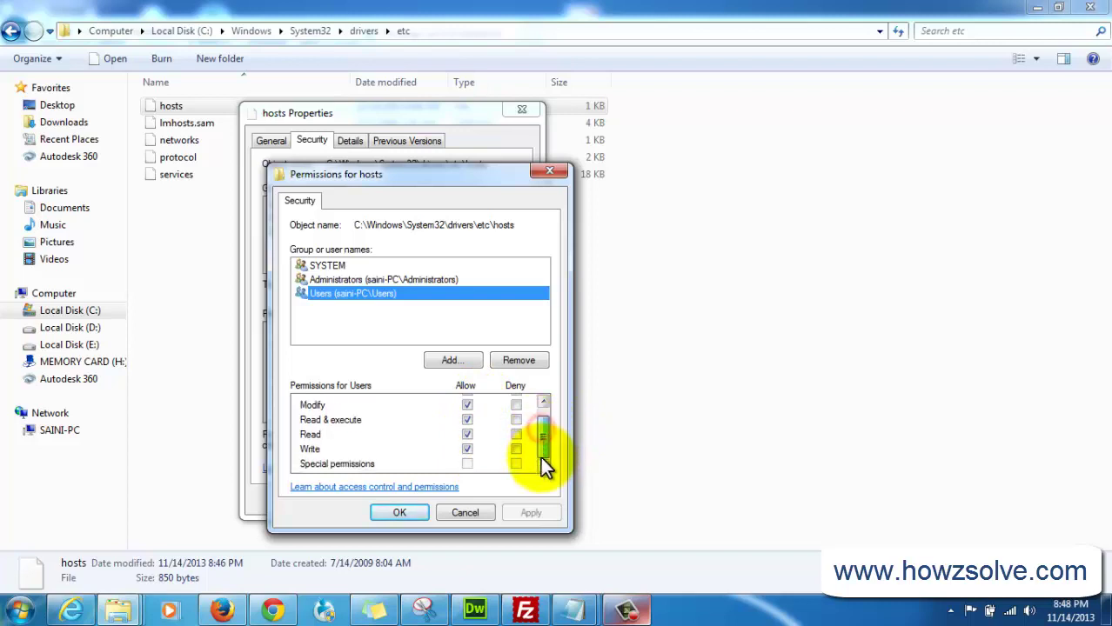
{"action": "left_click", "coordinate": [416, 512]}
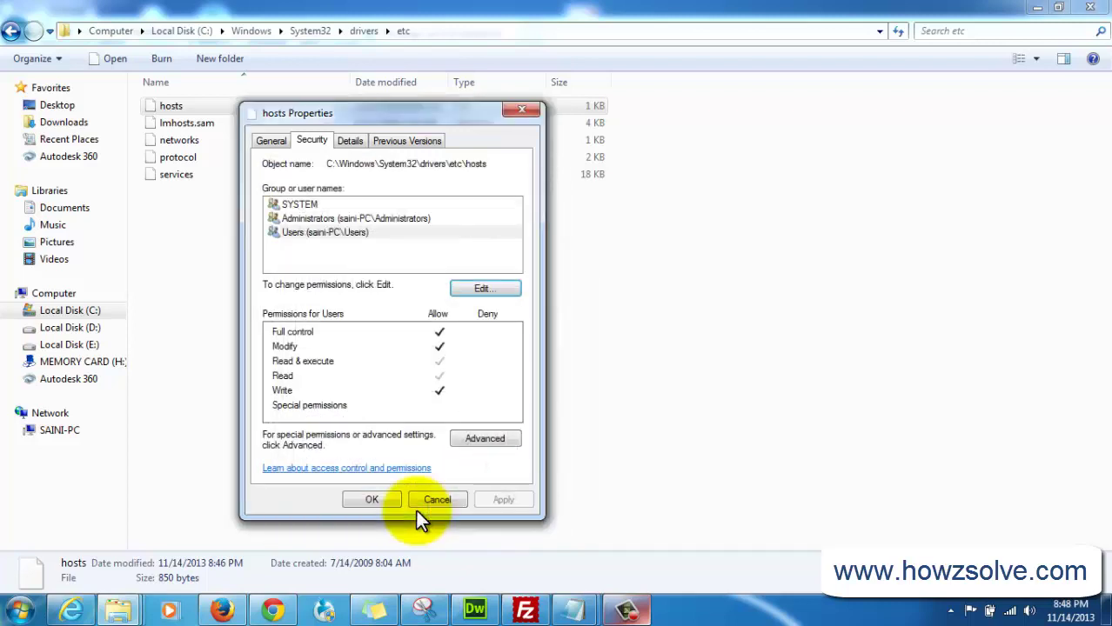
Bring up the editable list of permission entries in the hosts file's advanced security settings
{"action": "left_click", "coordinate": [479, 437]}
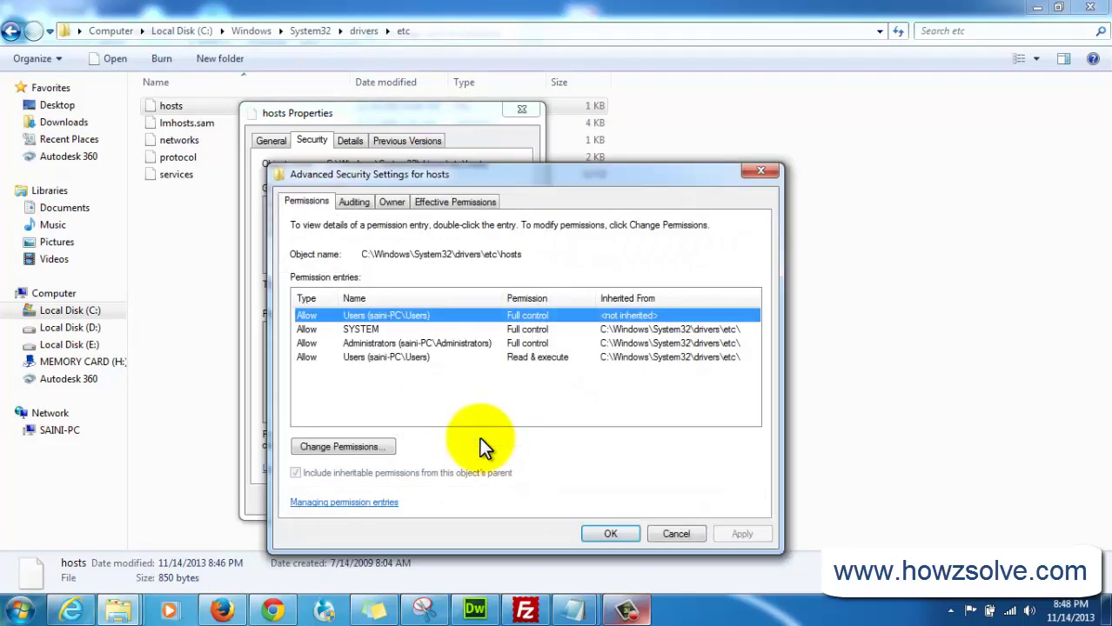
{"action": "left_click", "coordinate": [434, 356]}
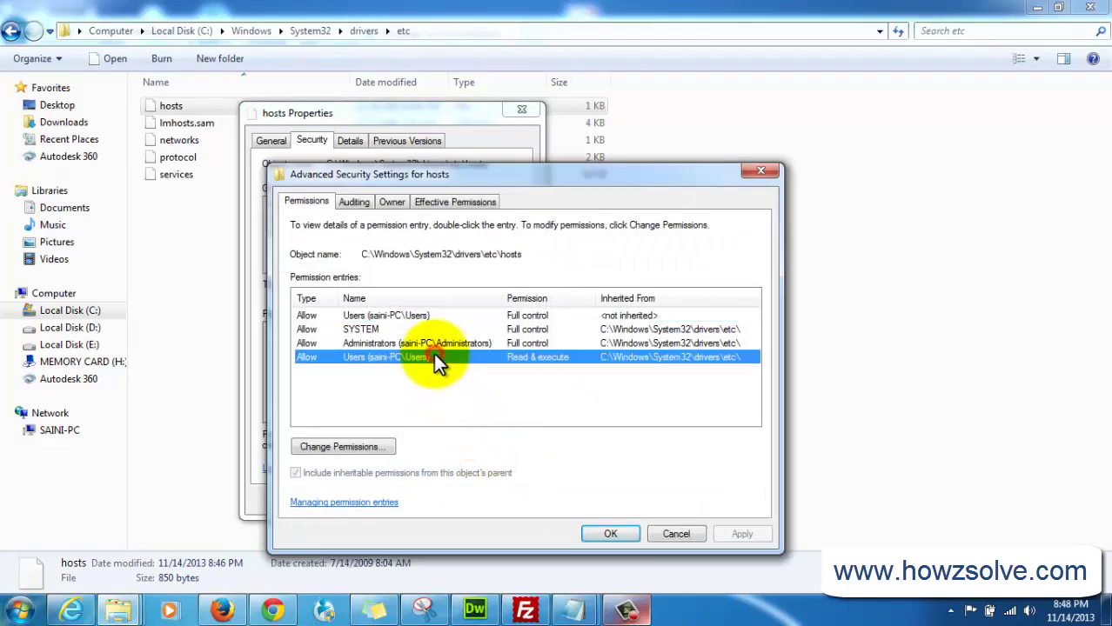
{"action": "left_click", "coordinate": [364, 449]}
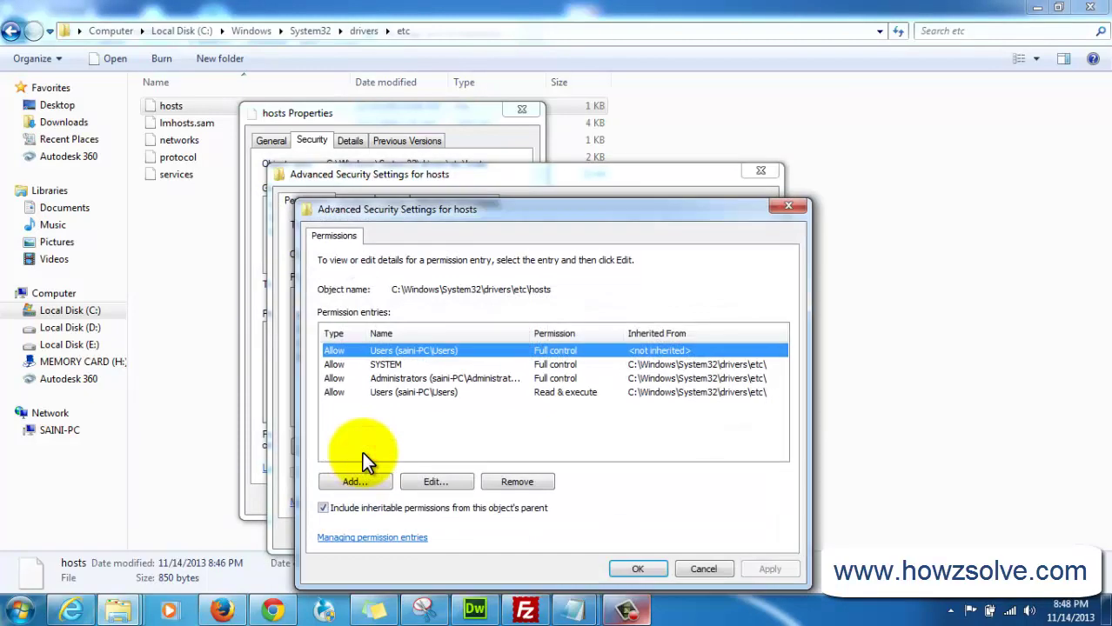
{"action": "left_click", "coordinate": [630, 609]}
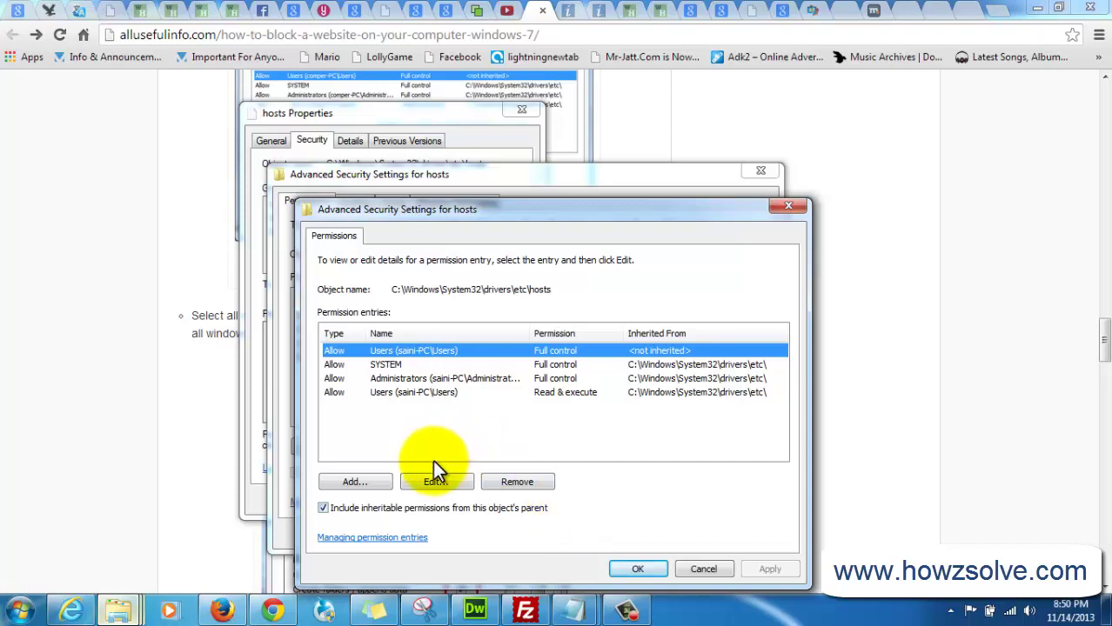
Allow Full control for the inherited Users entry with Read & execute, apply it despite the security warning, and close the permission entries window
{"action": "left_click", "coordinate": [408, 392]}
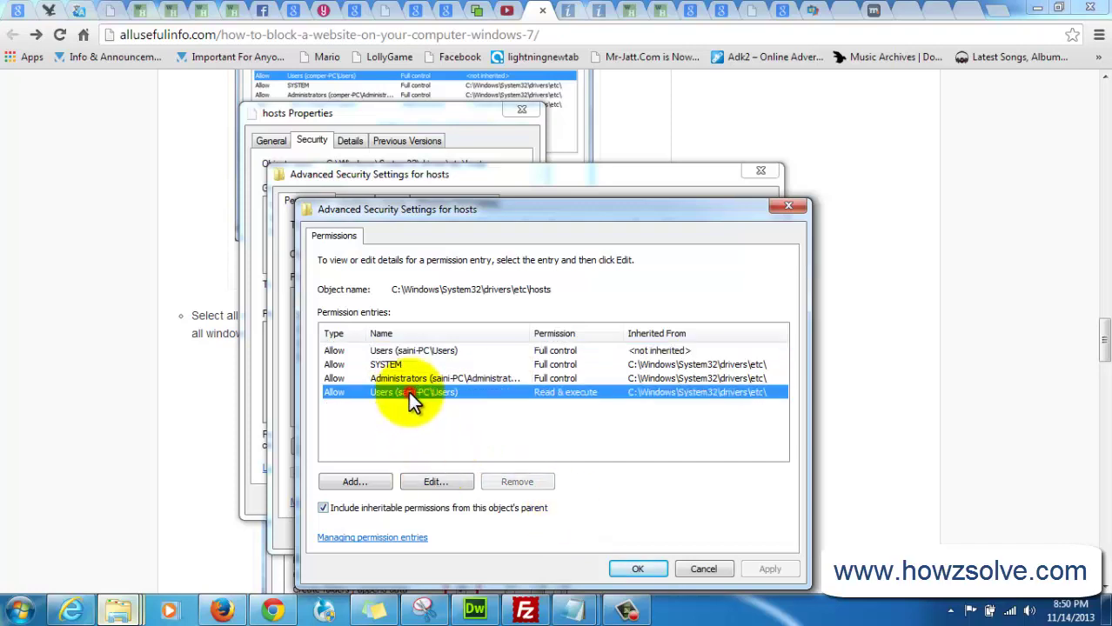
{"action": "left_click", "coordinate": [423, 484]}
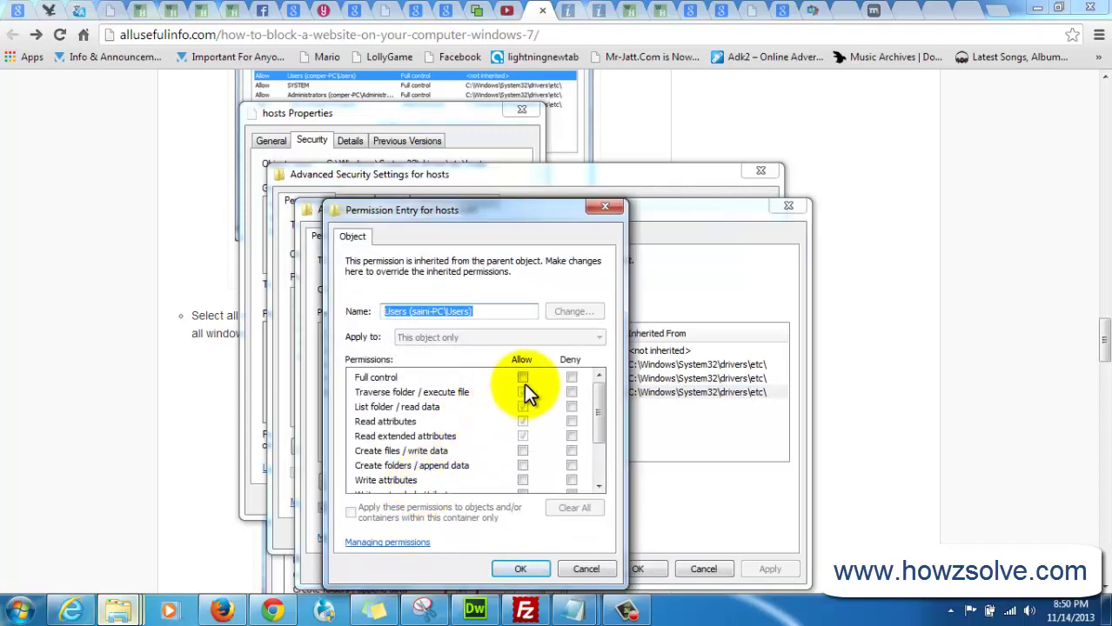
{"action": "left_click", "coordinate": [522, 377]}
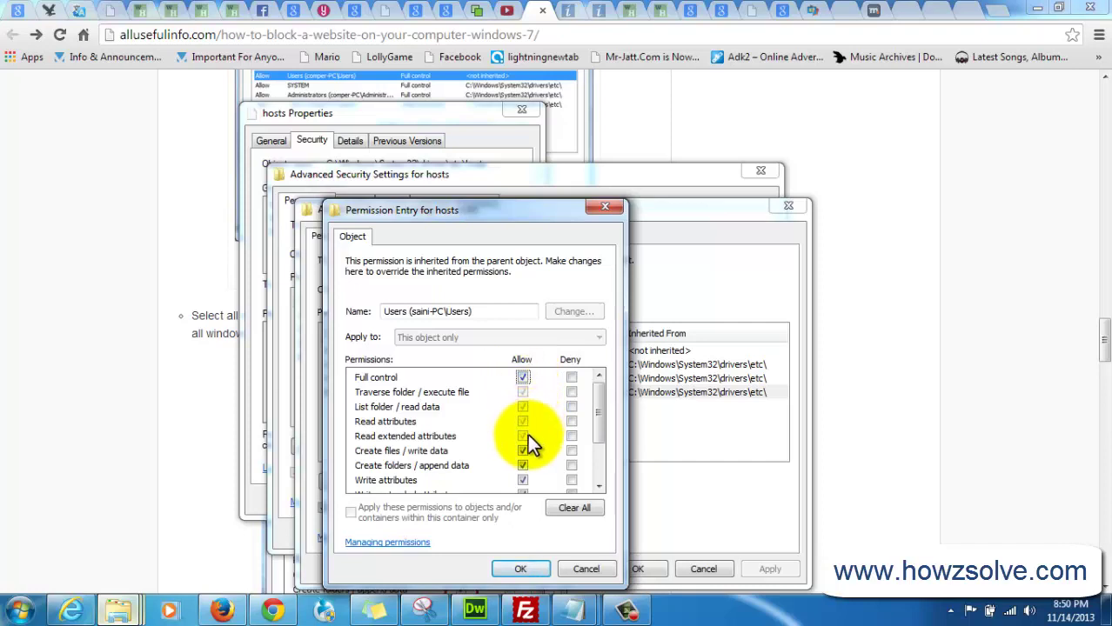
{"action": "left_click_drag", "start_coordinate": [599, 420], "coordinate": [496, 549]}
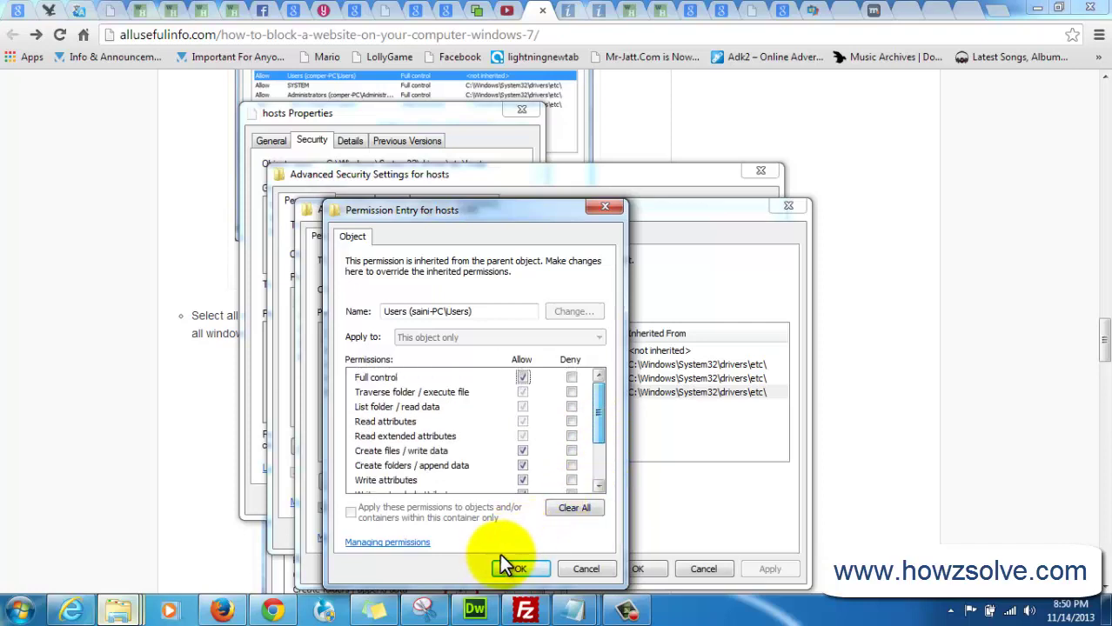
{"action": "left_click", "coordinate": [510, 570]}
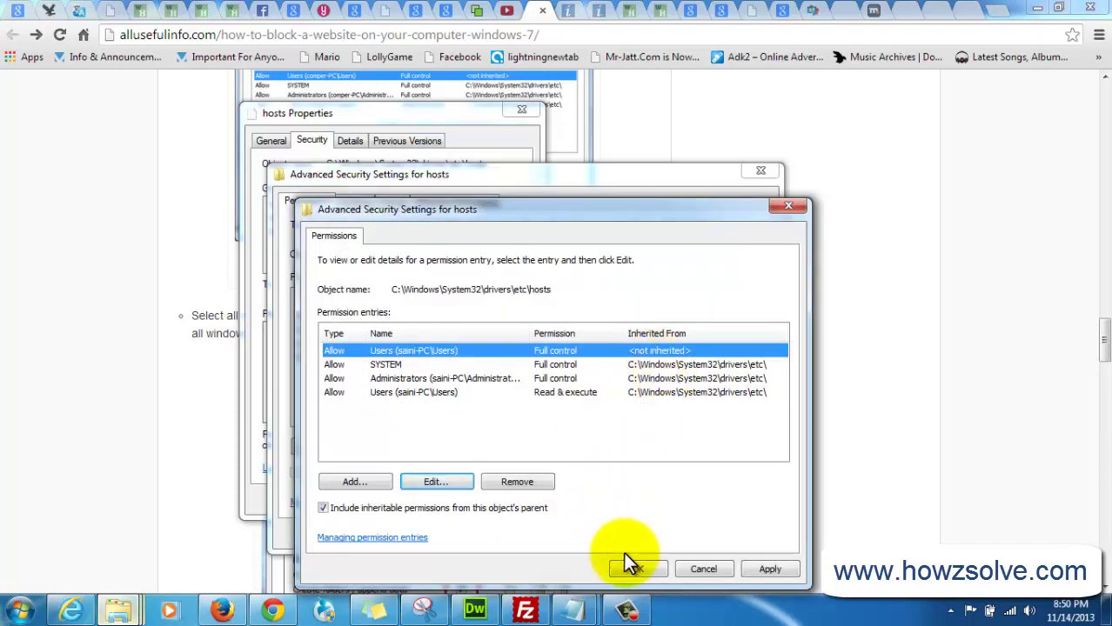
{"action": "left_click", "coordinate": [756, 570]}
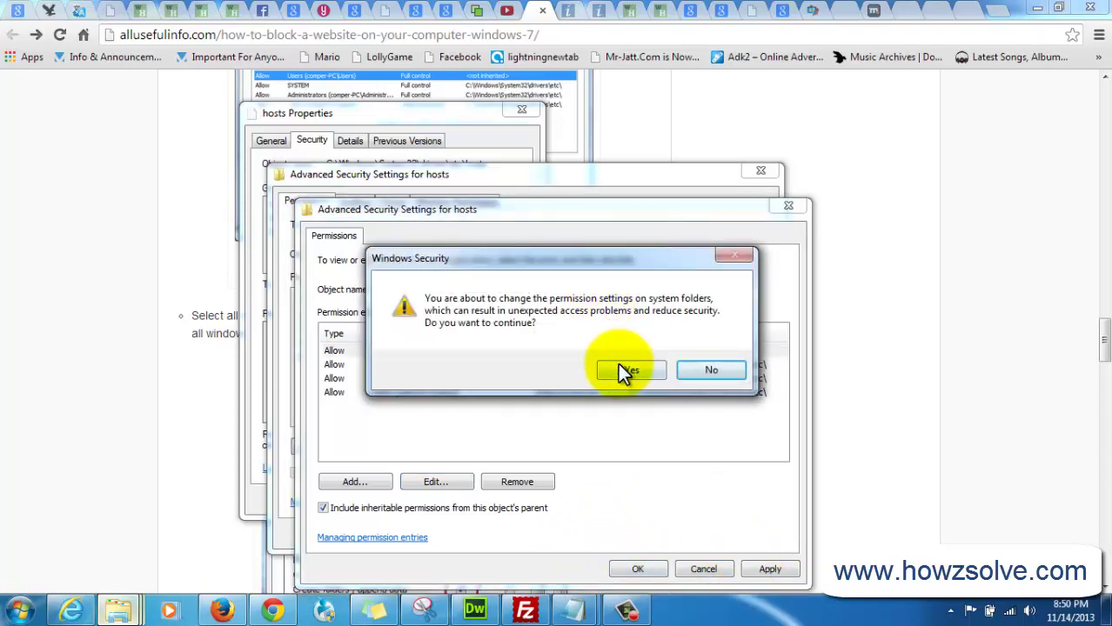
{"action": "left_click", "coordinate": [619, 372]}
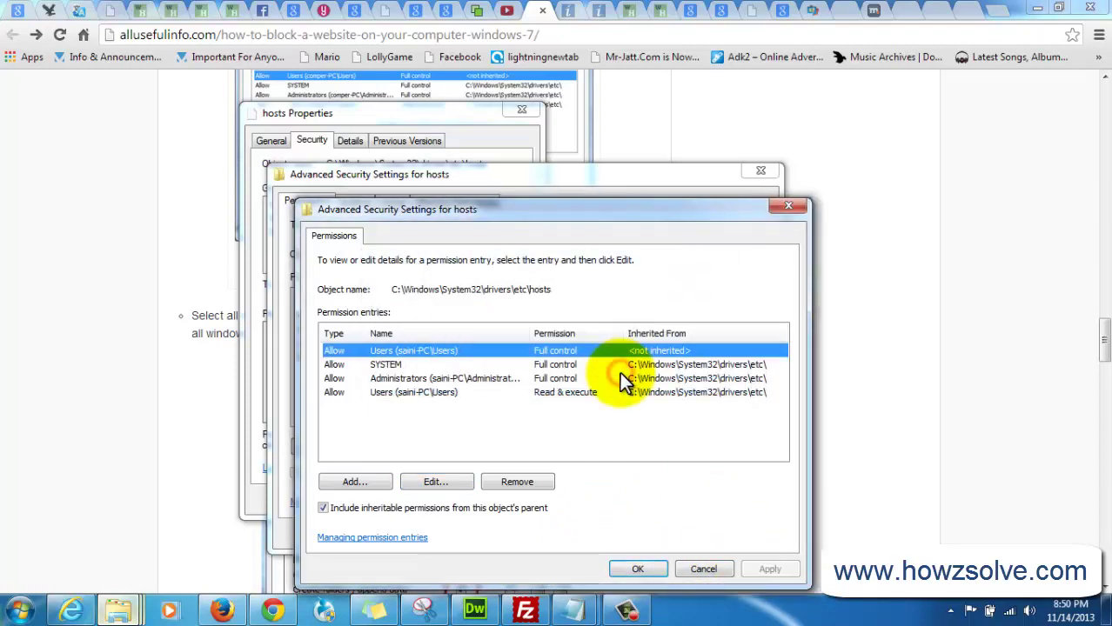
{"action": "left_click", "coordinate": [781, 208]}
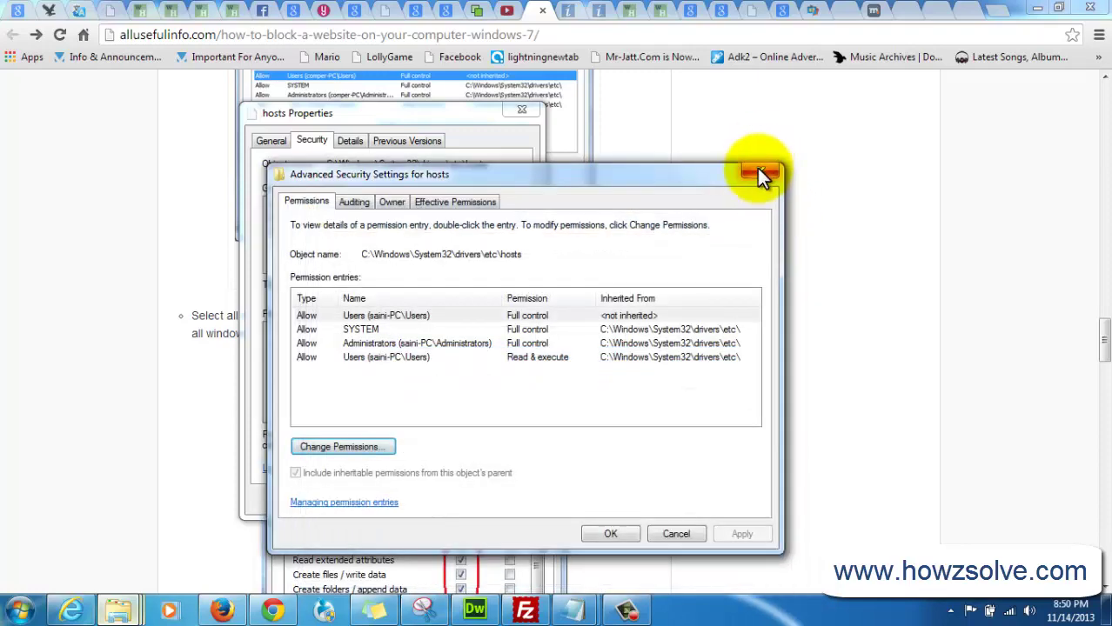
Close the hosts file's advanced security and properties dialogs and switch to the hosts file in Notepad
{"action": "left_click", "coordinate": [758, 173]}
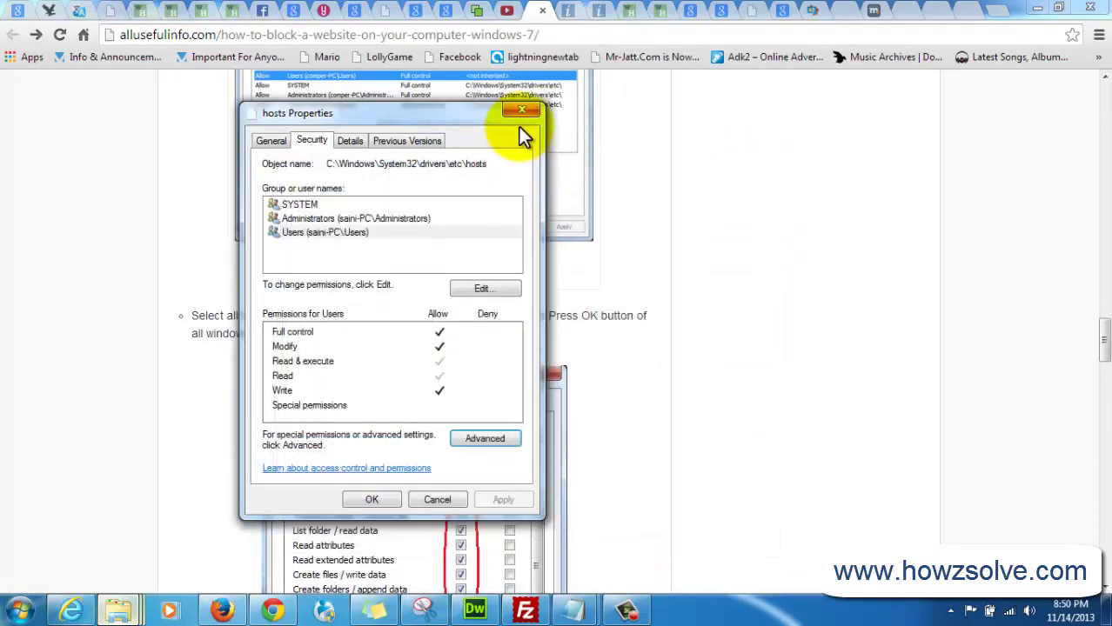
{"action": "left_click", "coordinate": [525, 113]}
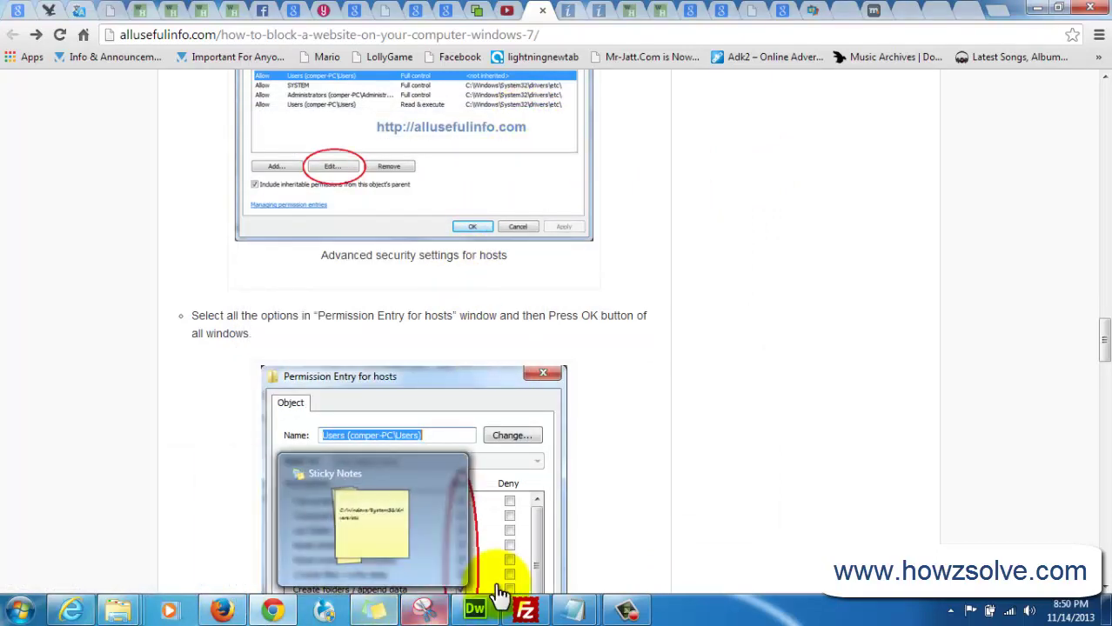
{"action": "mouse_move", "coordinate": [572, 611]}
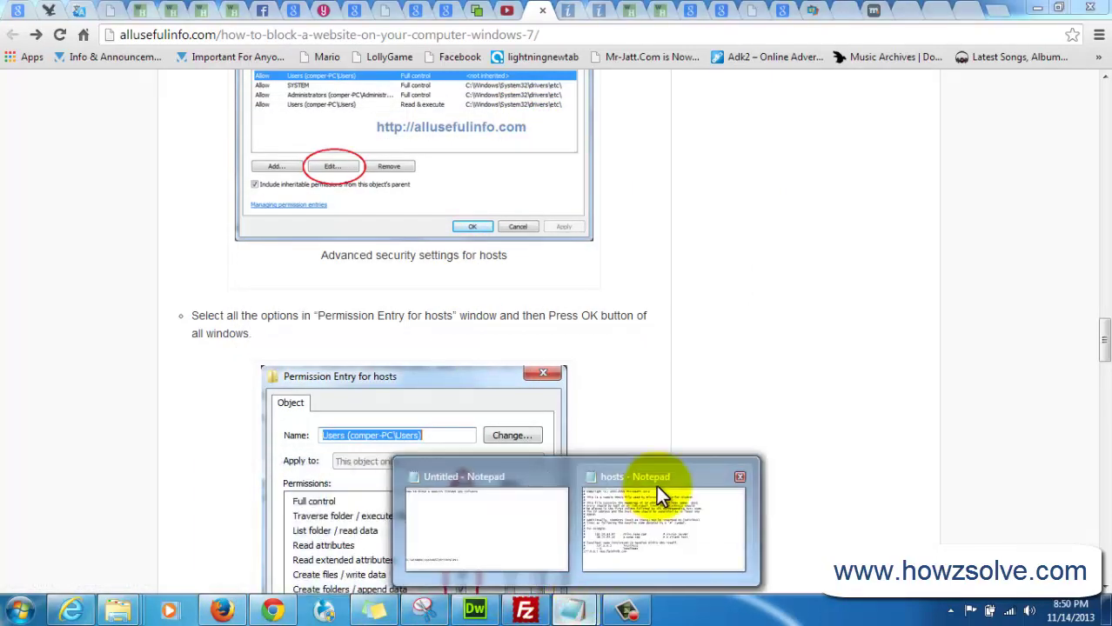
{"action": "left_click", "coordinate": [658, 487]}
{"action": "left_click", "coordinate": [323, 462]}
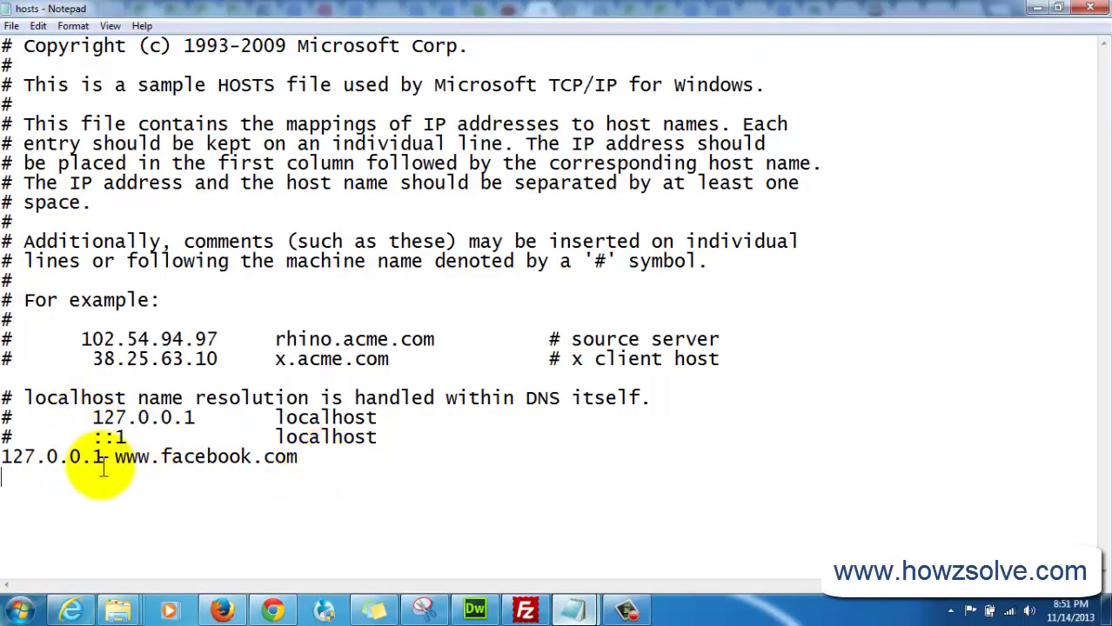
{"action": "left_click", "coordinate": [103, 460]}
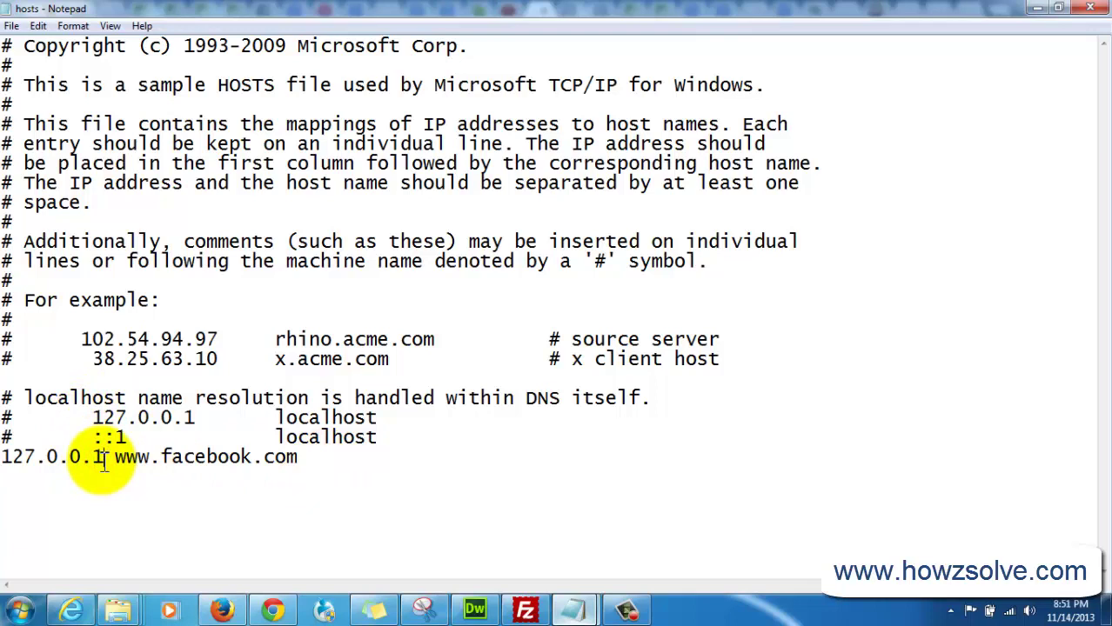
{"action": "left_click_drag", "start_coordinate": [103, 460], "coordinate": [7, 465]}
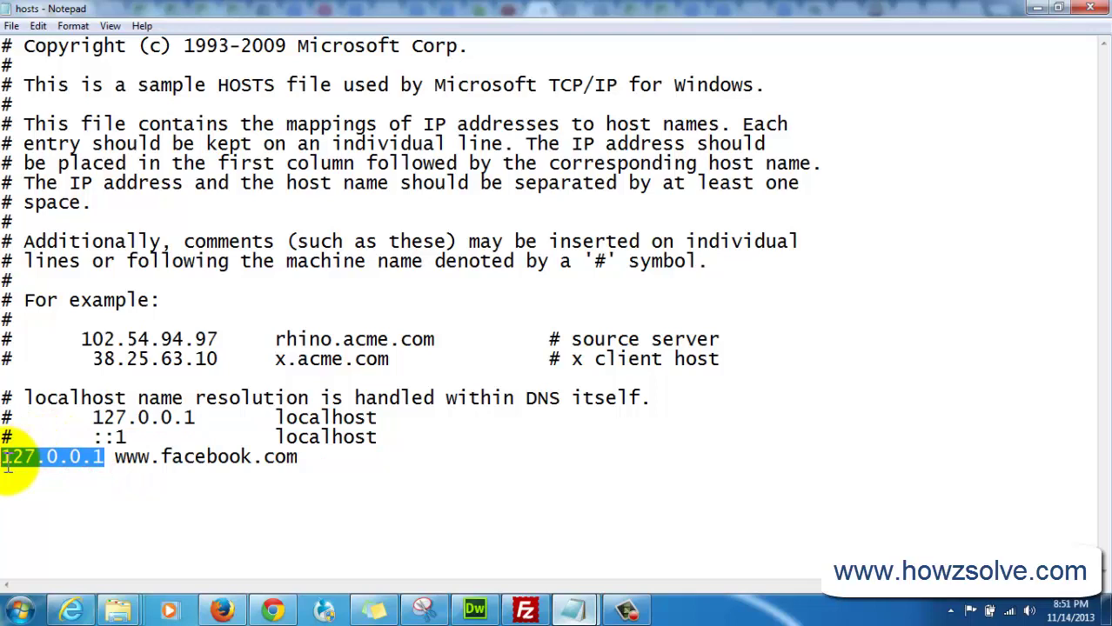
{"action": "key", "text": "ctrl+c"}
{"action": "left_click", "coordinate": [9, 476]}
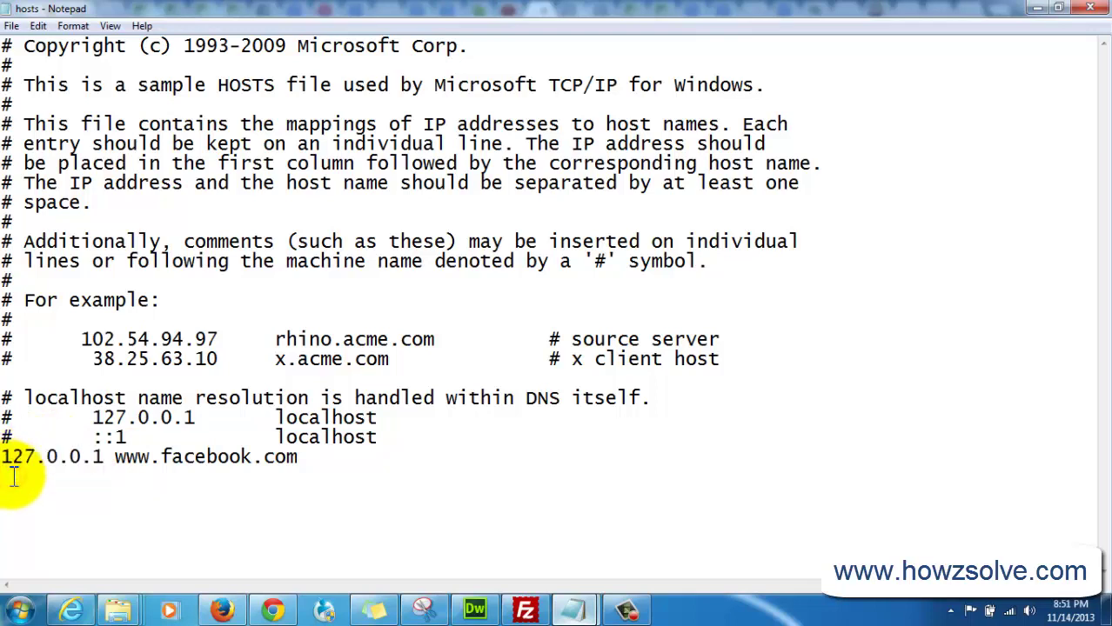
{"action": "key", "text": "ctrl+v"}
{"action": "type", "text": "w"}
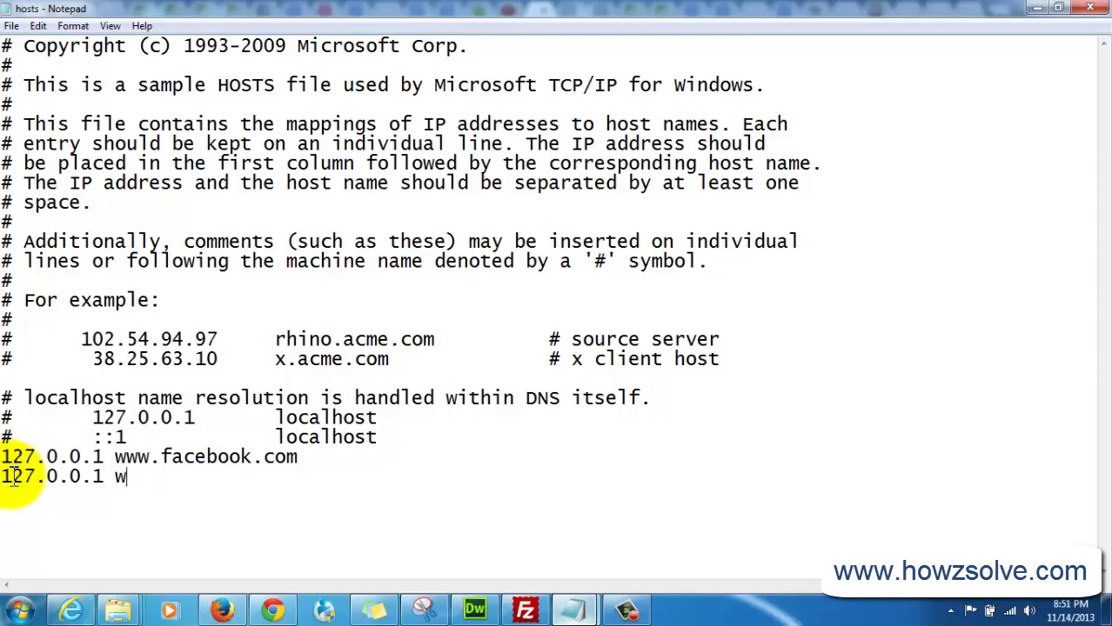
{"action": "type", "text": "ww.gool"}
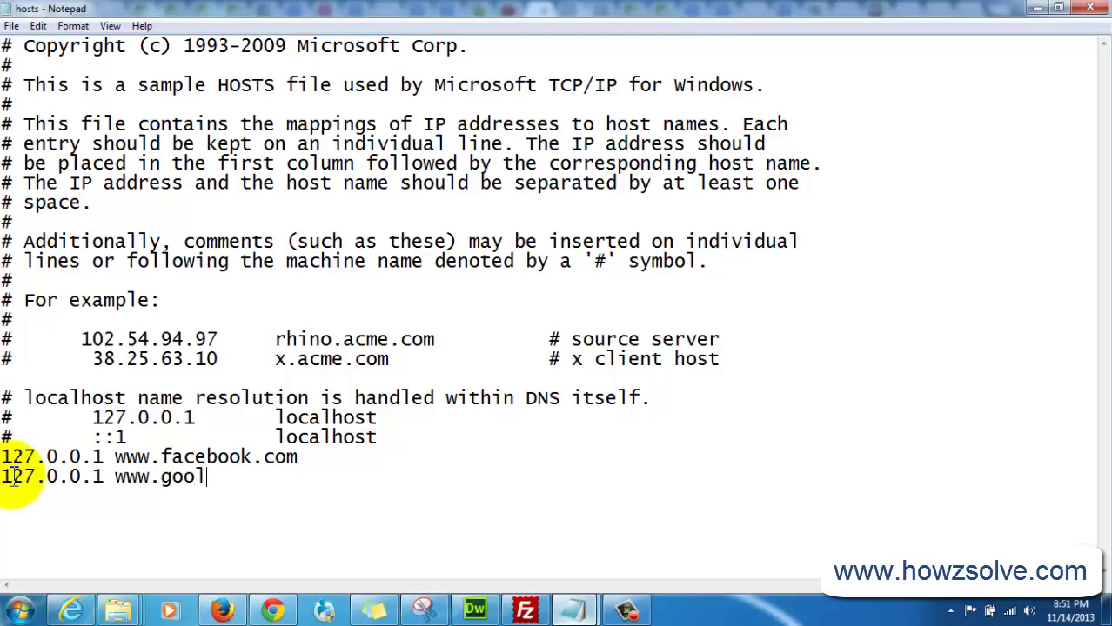
{"action": "key", "text": "BackSpace"}
{"action": "type", "text": "gle.com"}
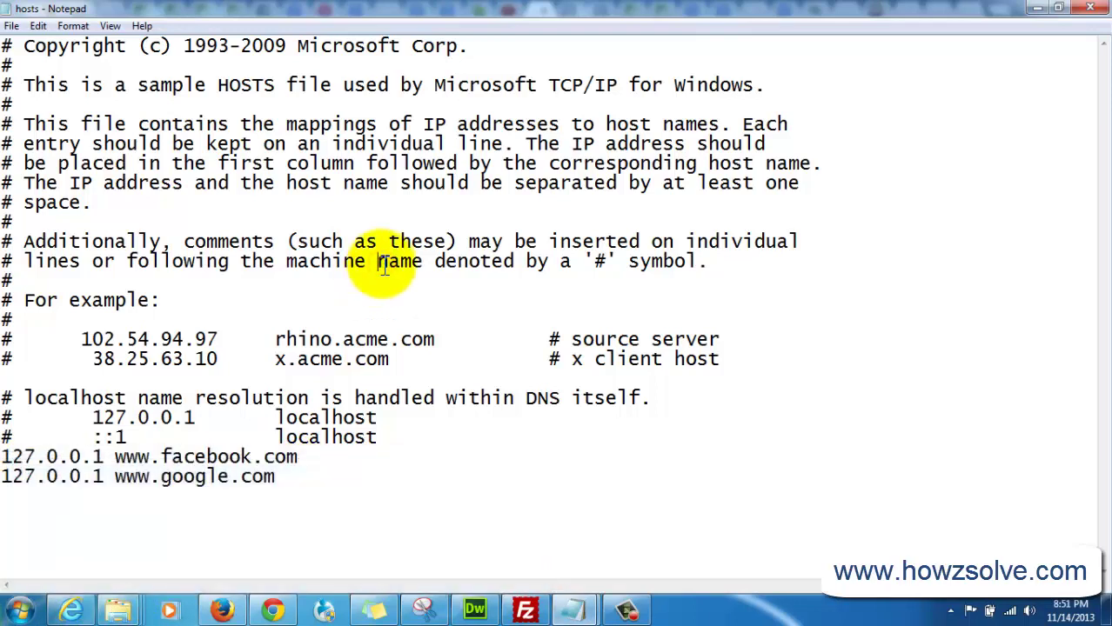
{"action": "left_click", "coordinate": [12, 27]}
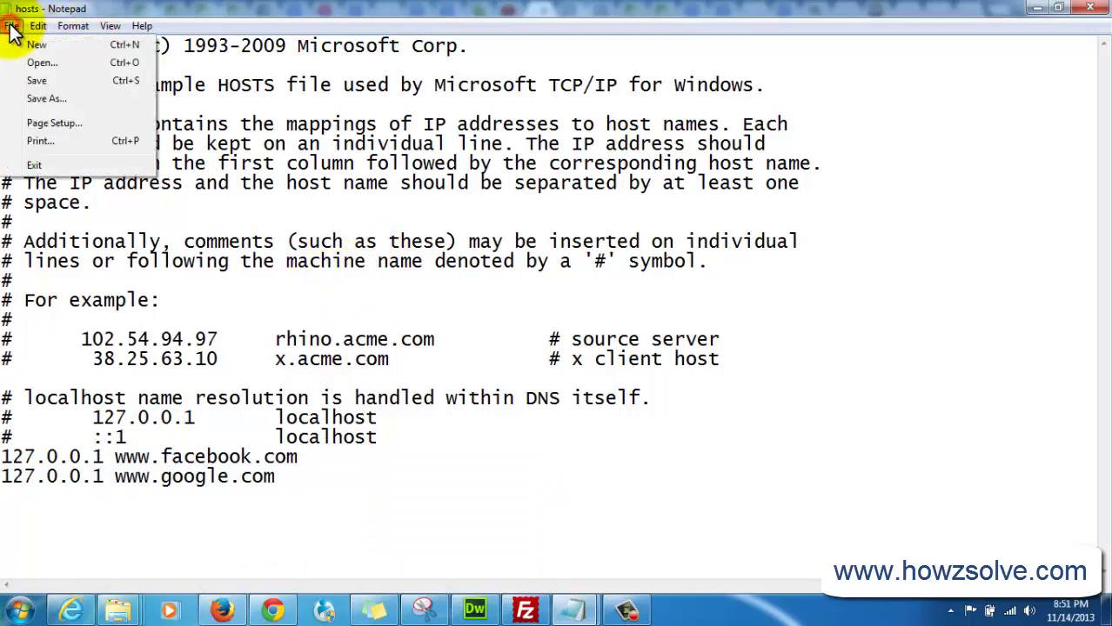
{"action": "left_click", "coordinate": [44, 80]}
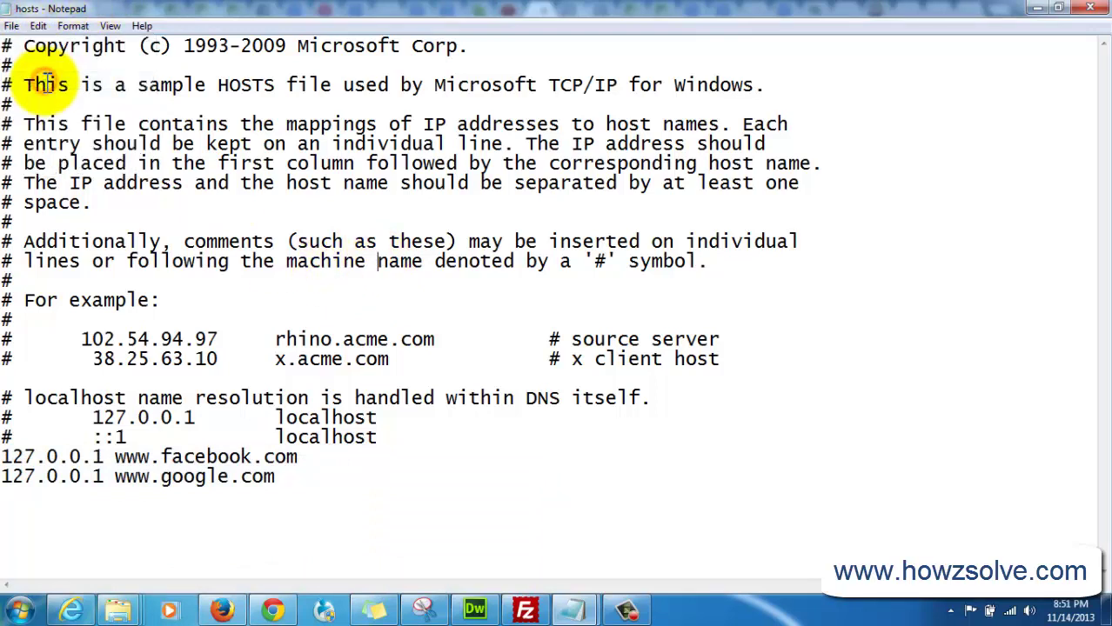
{"action": "left_click", "coordinate": [70, 611]}
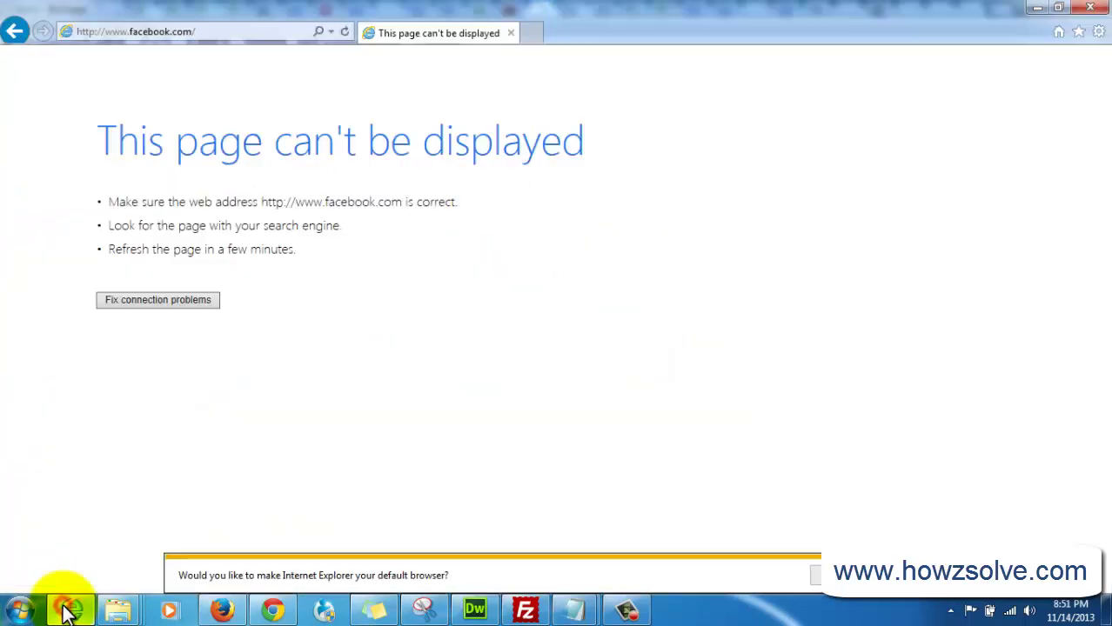
{"action": "left_click", "coordinate": [1092, 8]}
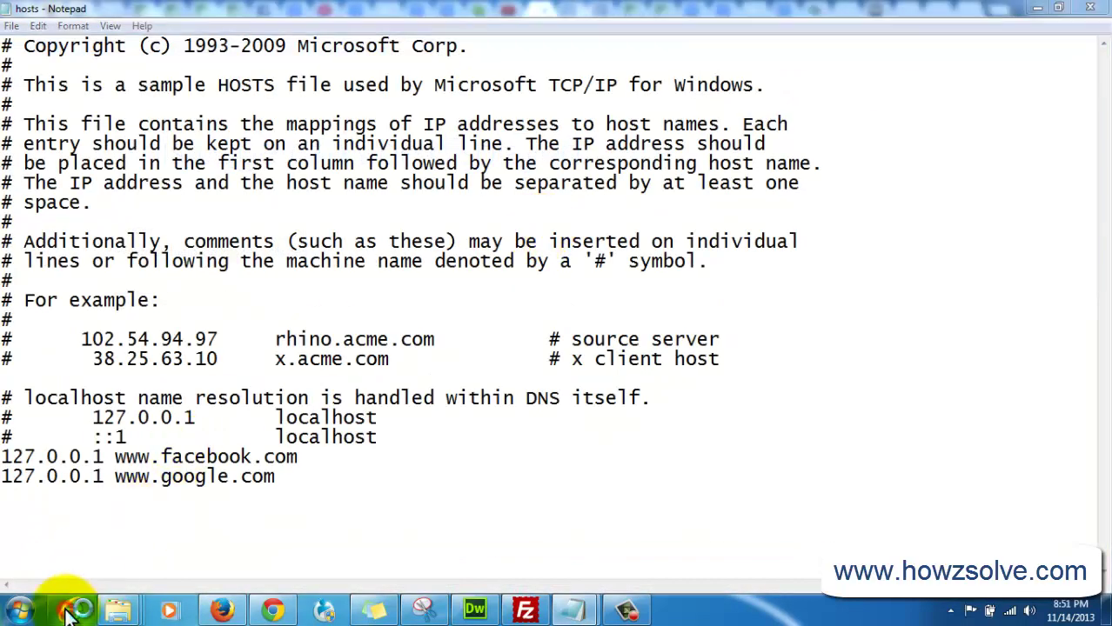
{"action": "left_click", "coordinate": [72, 611]}
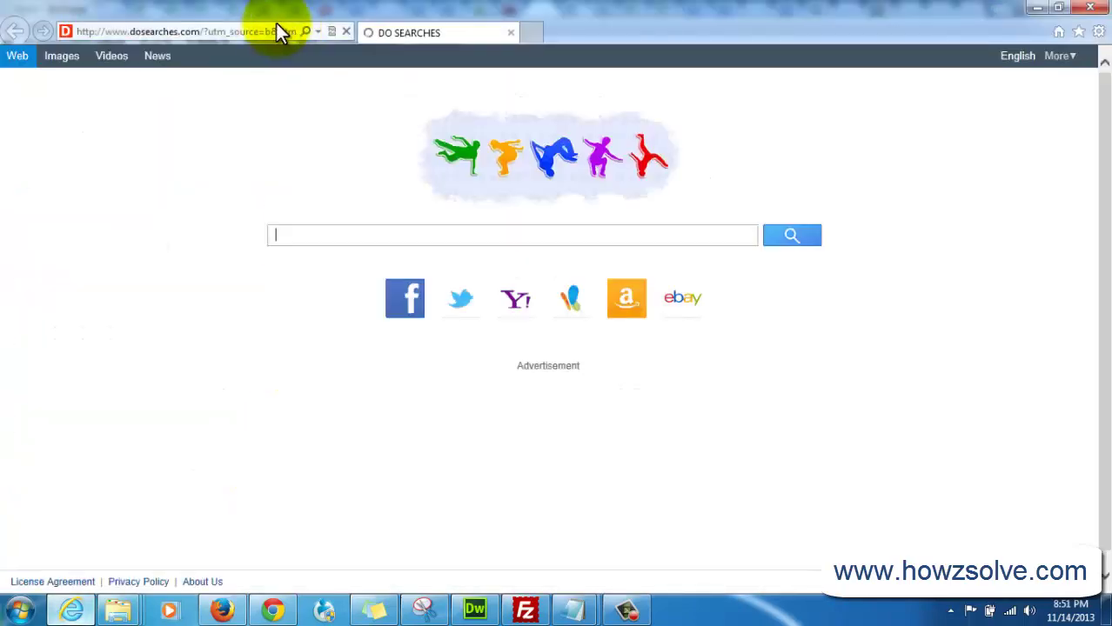
{"action": "left_click", "coordinate": [266, 27]}
{"action": "type", "text": "w"}
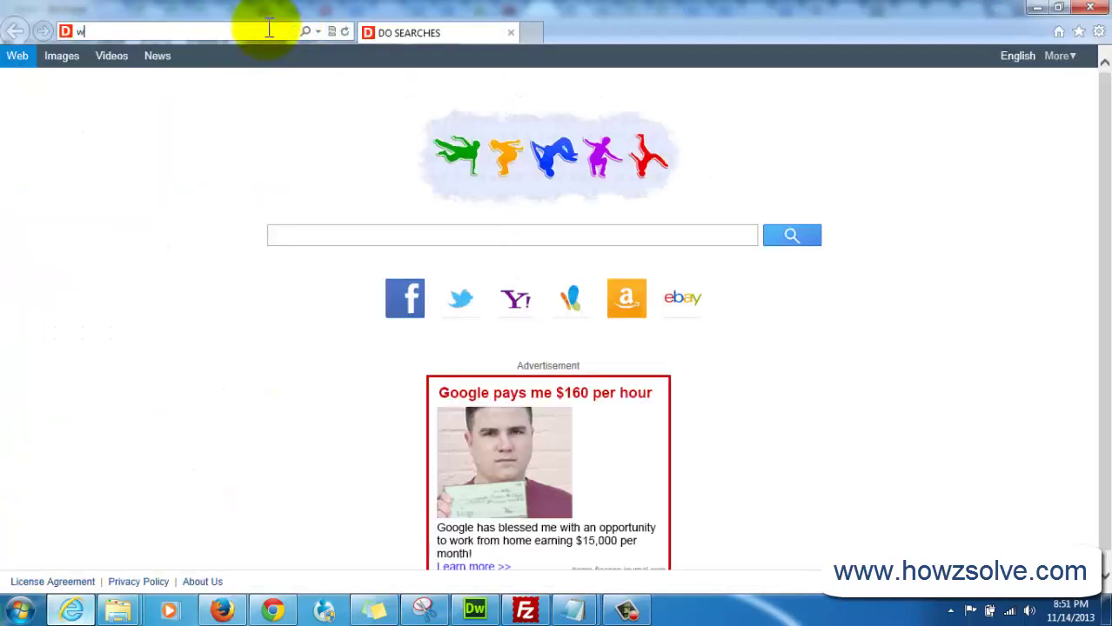
{"action": "type", "text": "ww"}
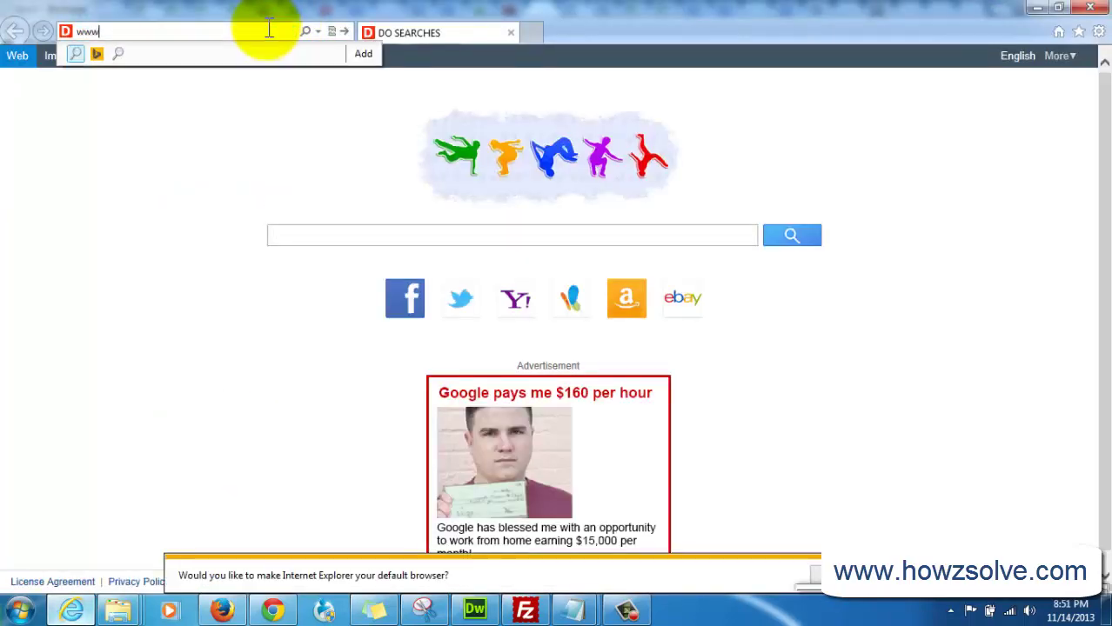
{"action": "type", "text": ".g"}
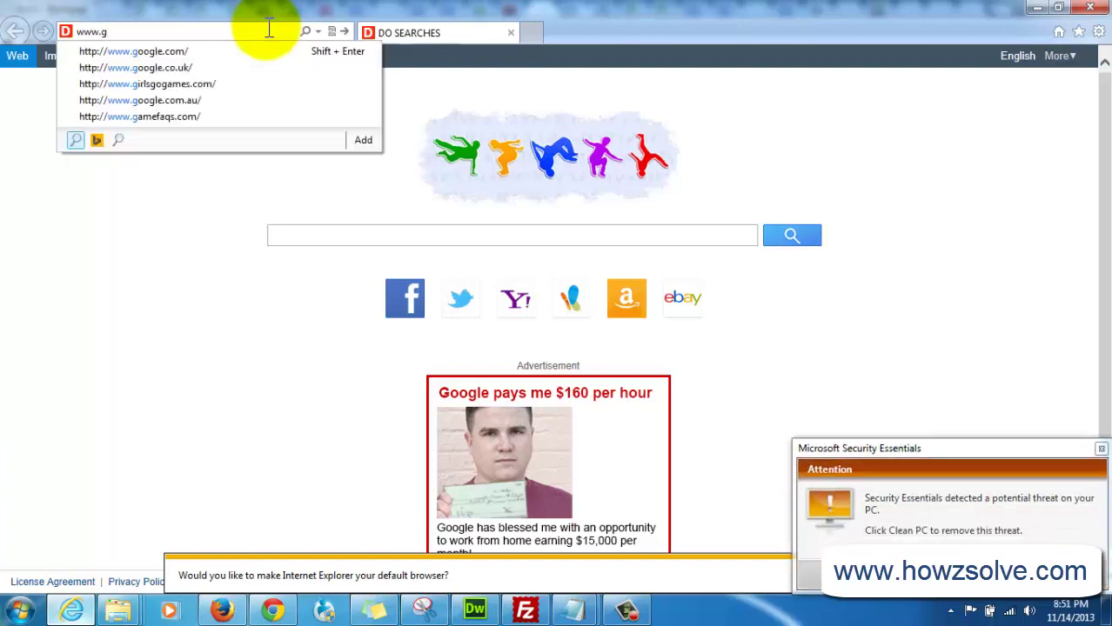
{"action": "type", "text": "o"}
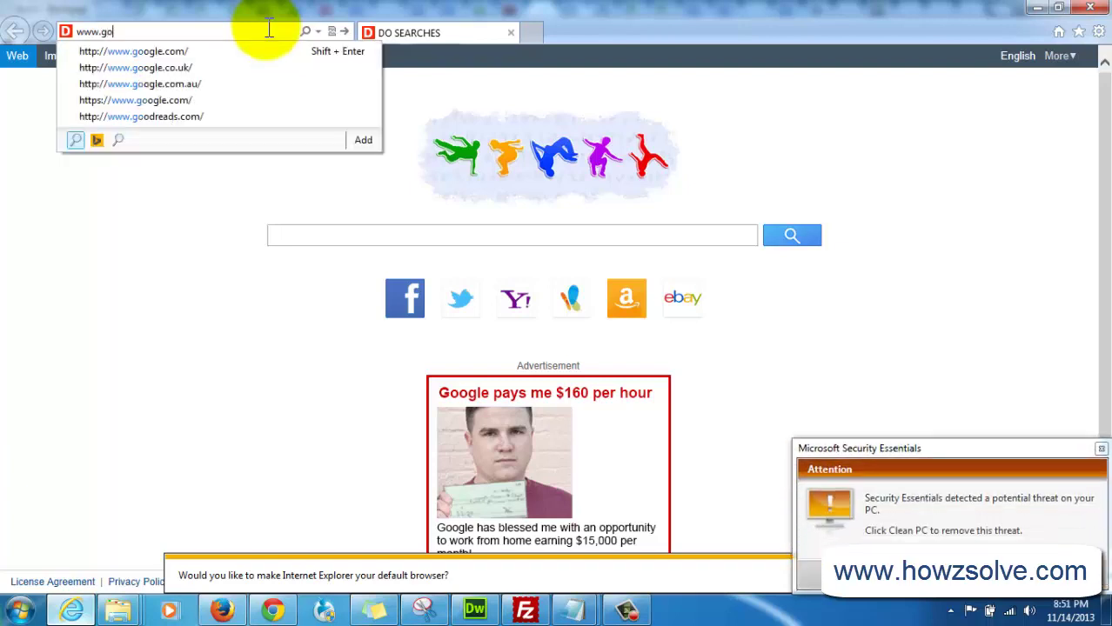
{"action": "key", "text": "Down"}
{"action": "key", "text": "Return"}
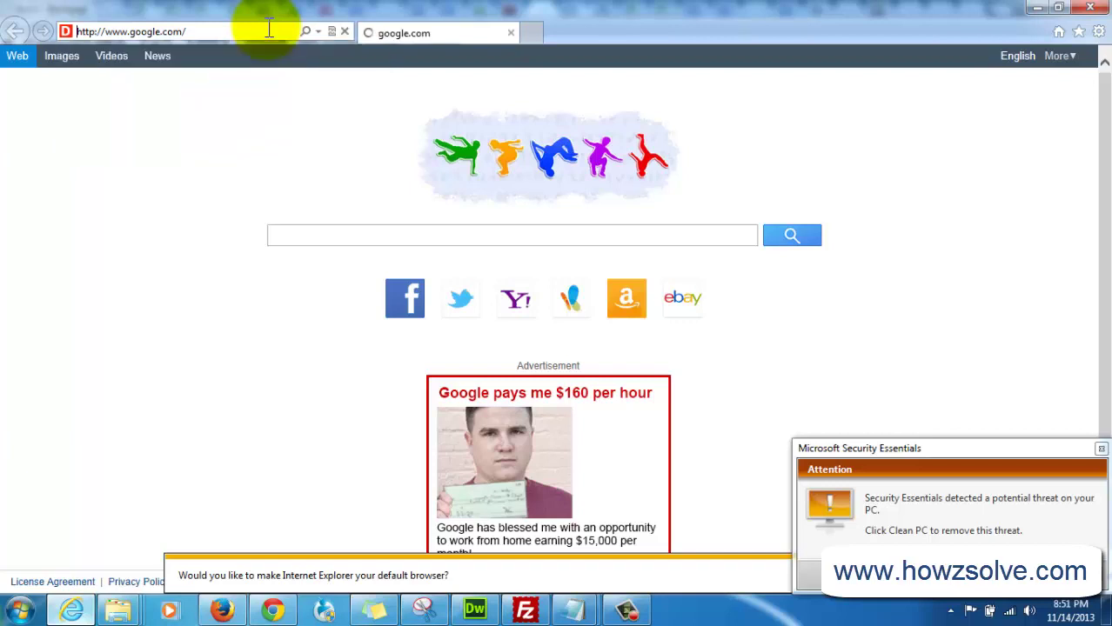